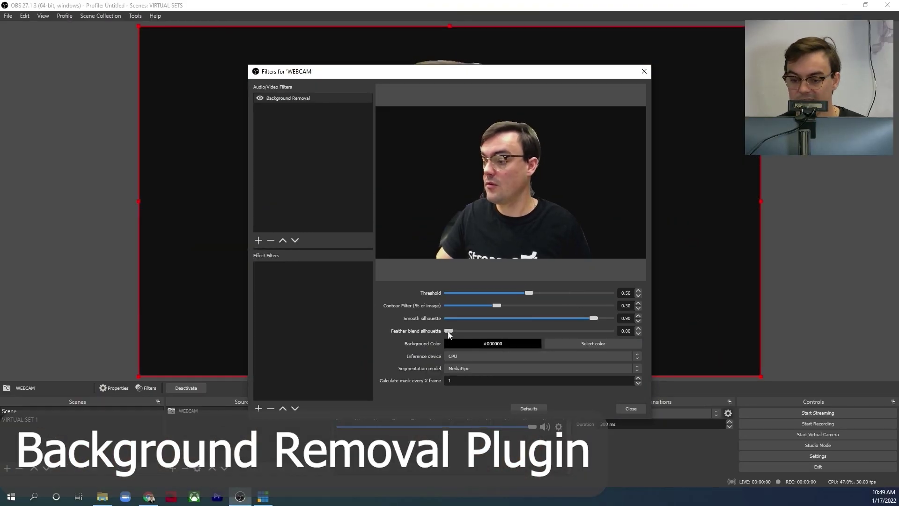
- Fill the removed webcam background with green, key it out at Color Key similarity 563, and close the filters
{"action": "left_click", "coordinate": [593, 343]}
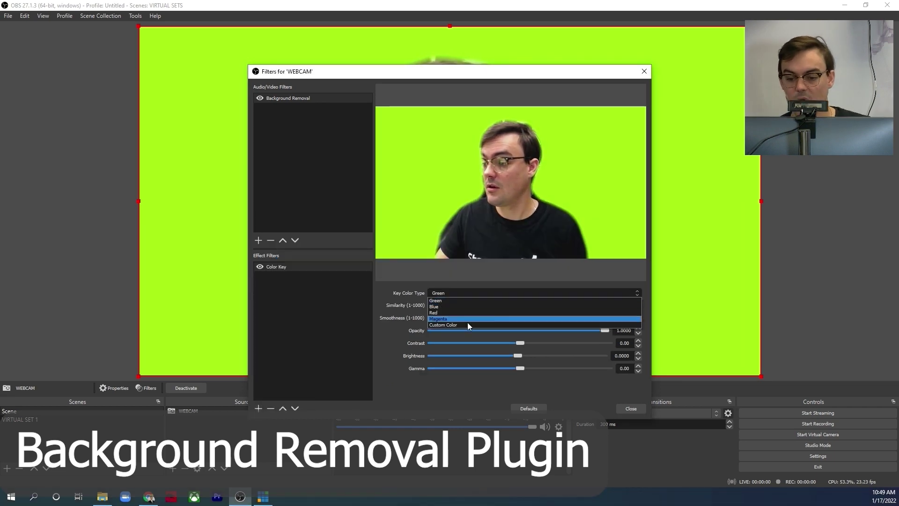
{"action": "left_click", "coordinate": [467, 323]}
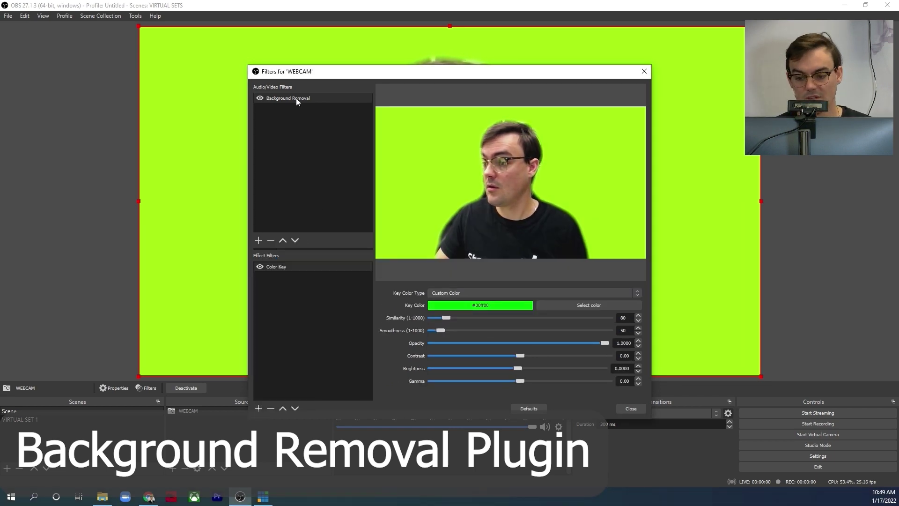
{"action": "left_click_drag", "start_coordinate": [445, 317], "coordinate": [533, 319]}
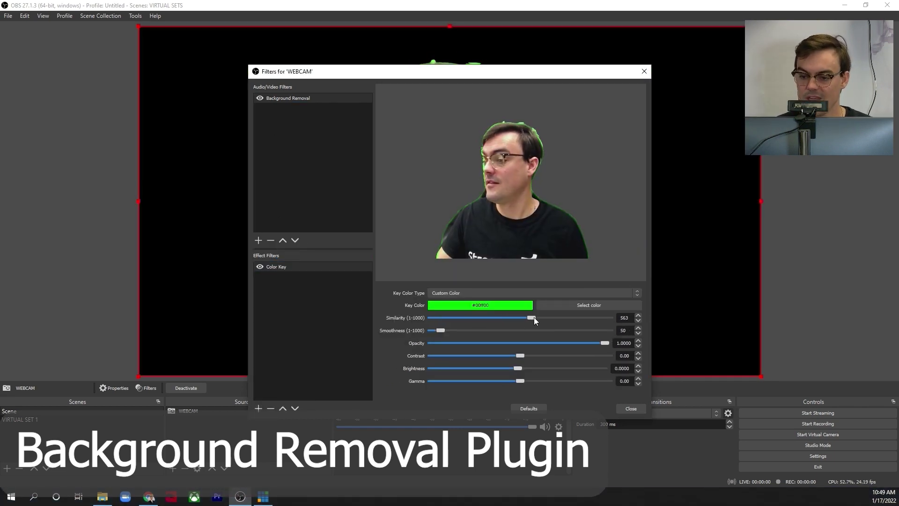
{"action": "left_click", "coordinate": [630, 408]}
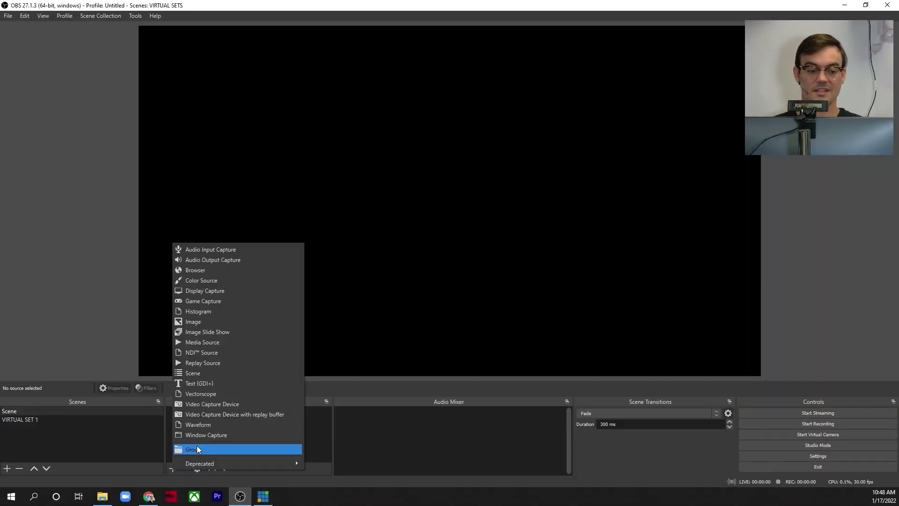
- Add a Video Capture Device source named WEBCAM using the Logitech Webcam C930e
{"action": "left_click", "coordinate": [216, 404]}
{"action": "type", "text": "Cam"}
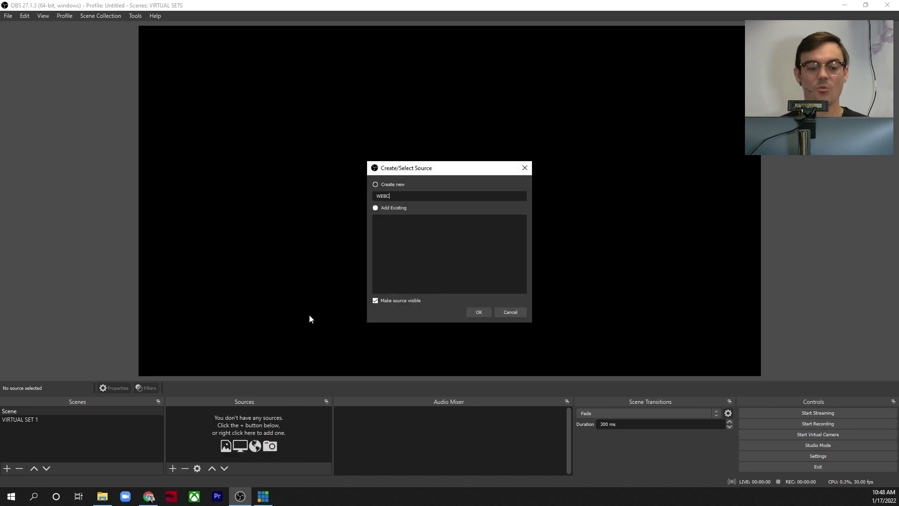
{"action": "key", "text": "Return"}
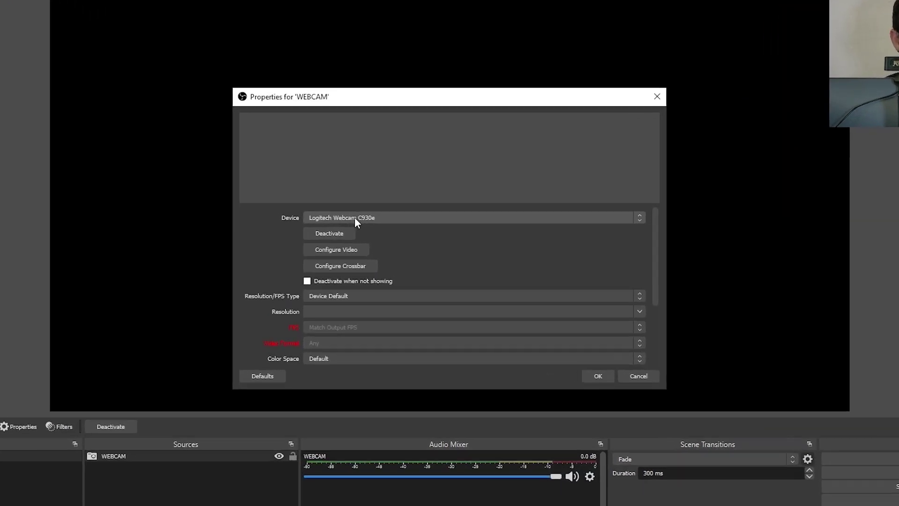
{"action": "left_click", "coordinate": [355, 216]}
{"action": "left_click", "coordinate": [327, 206]}
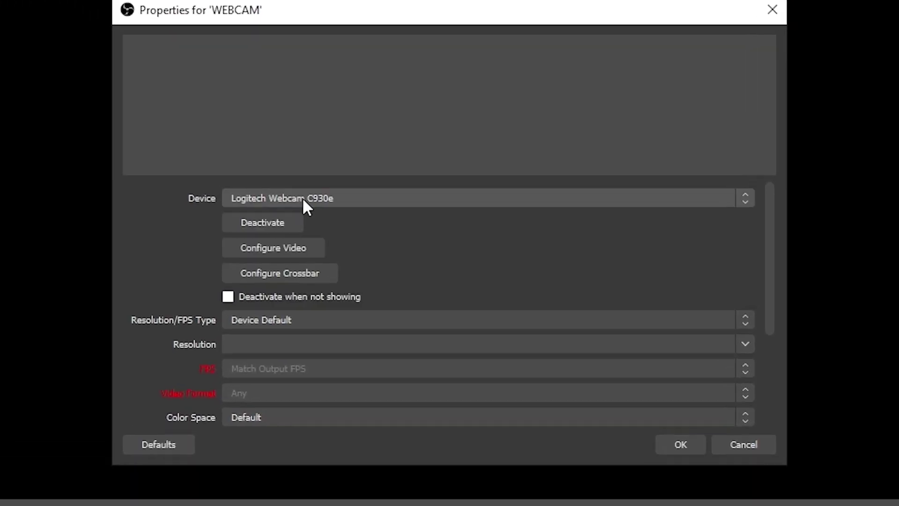
- Give the webcam a custom 1280x720 resolution and stretch it to fill the canvas
{"action": "left_click", "coordinate": [350, 318]}
{"action": "left_click", "coordinate": [354, 344]}
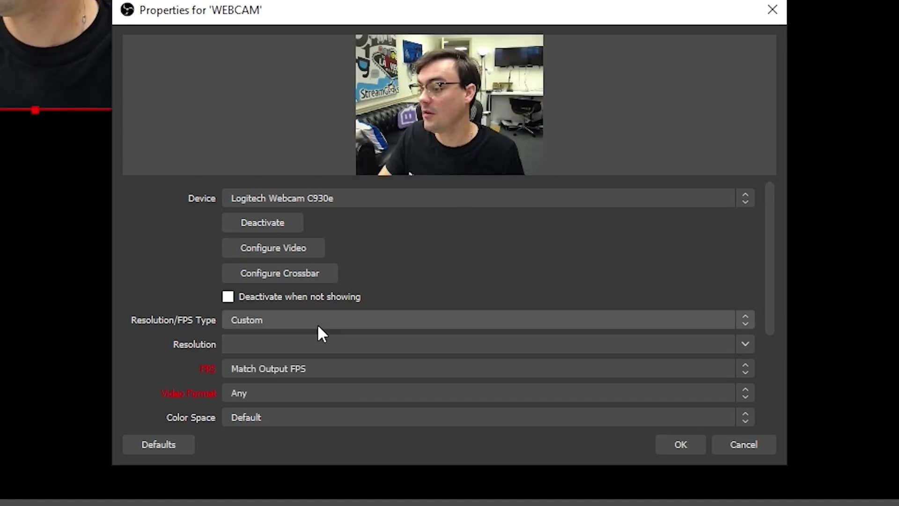
{"action": "left_click", "coordinate": [745, 343]}
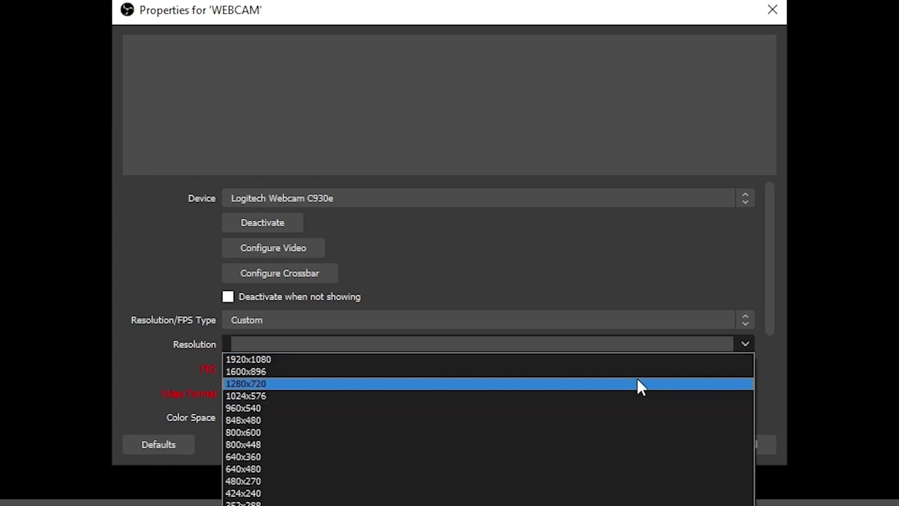
{"action": "left_click", "coordinate": [634, 384]}
{"action": "left_click", "coordinate": [567, 348]}
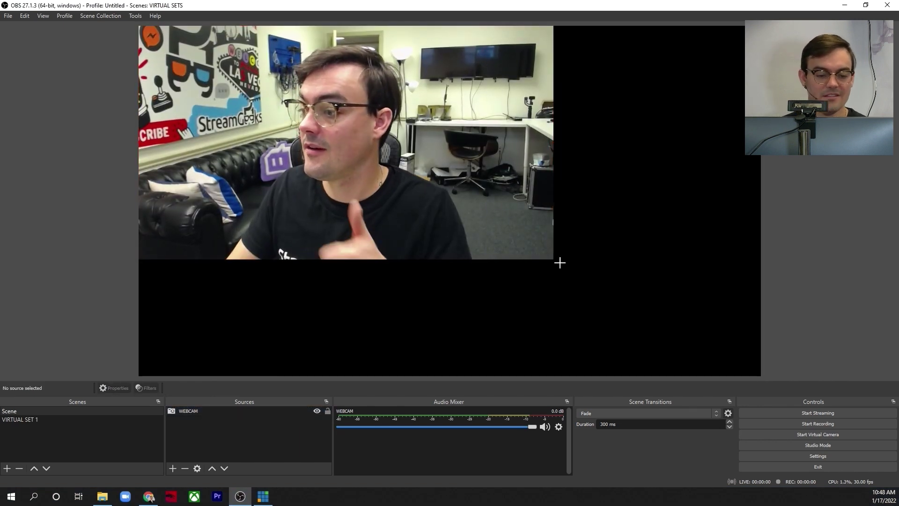
{"action": "left_click_drag", "start_coordinate": [554, 260], "coordinate": [761, 376]}
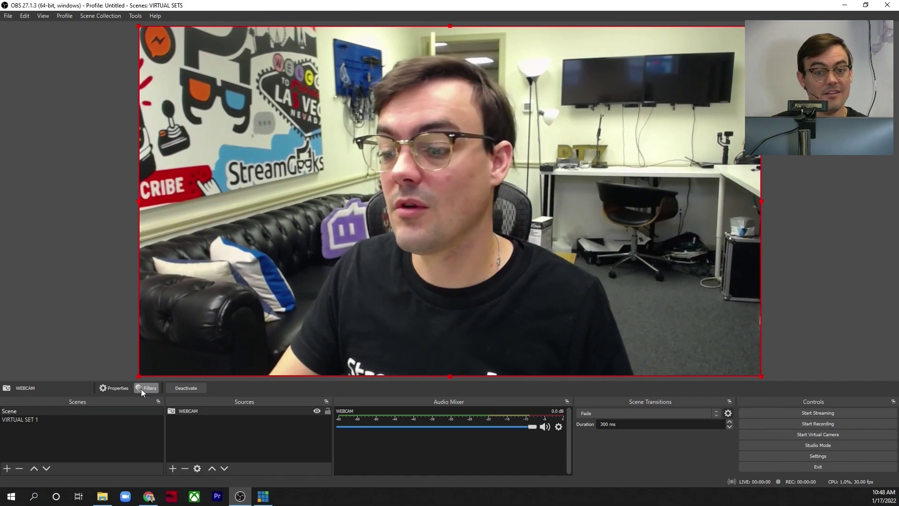
{"action": "left_click", "coordinate": [197, 468]}
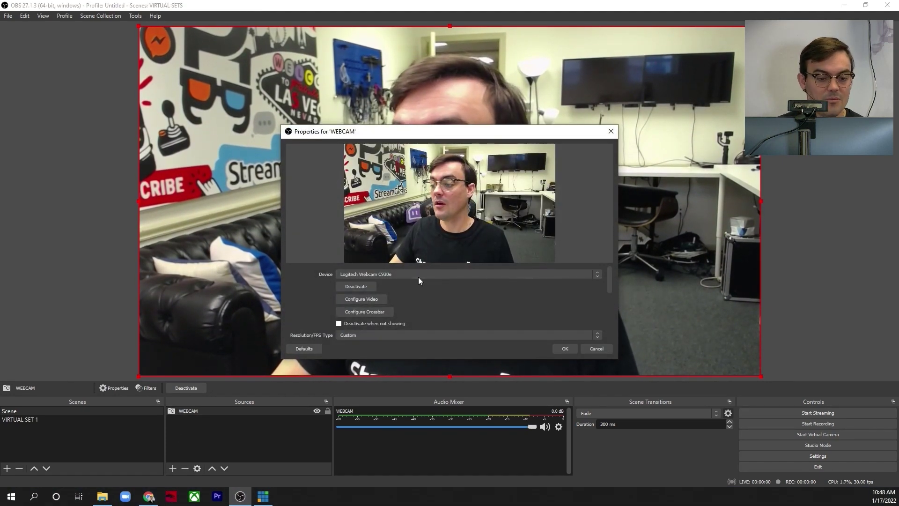
- Add a Background Removal filter to the WEBCAM source
{"action": "left_click", "coordinate": [598, 348]}
{"action": "right_click", "coordinate": [334, 380]}
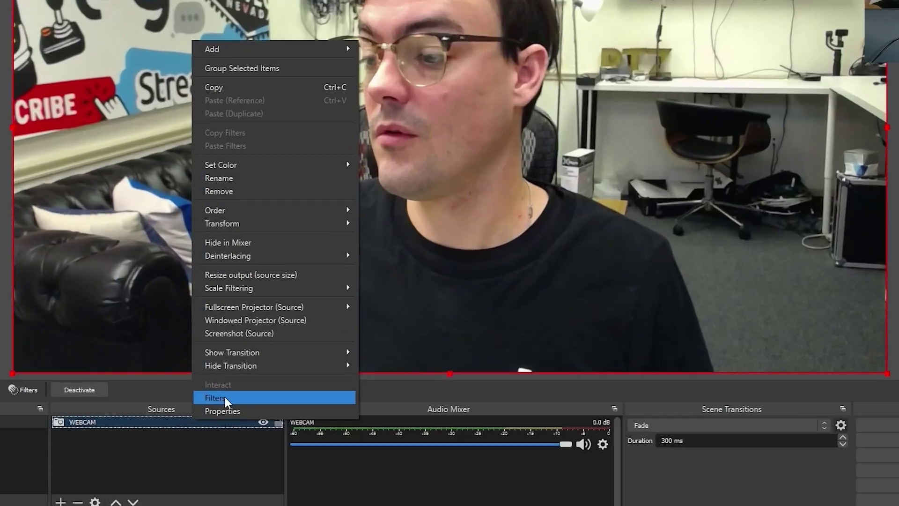
{"action": "left_click", "coordinate": [290, 396]}
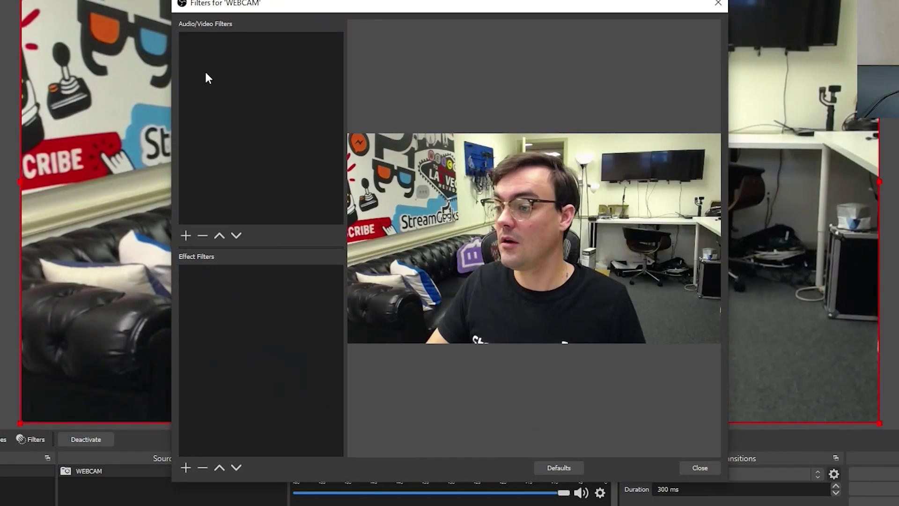
{"action": "left_click", "coordinate": [186, 235]}
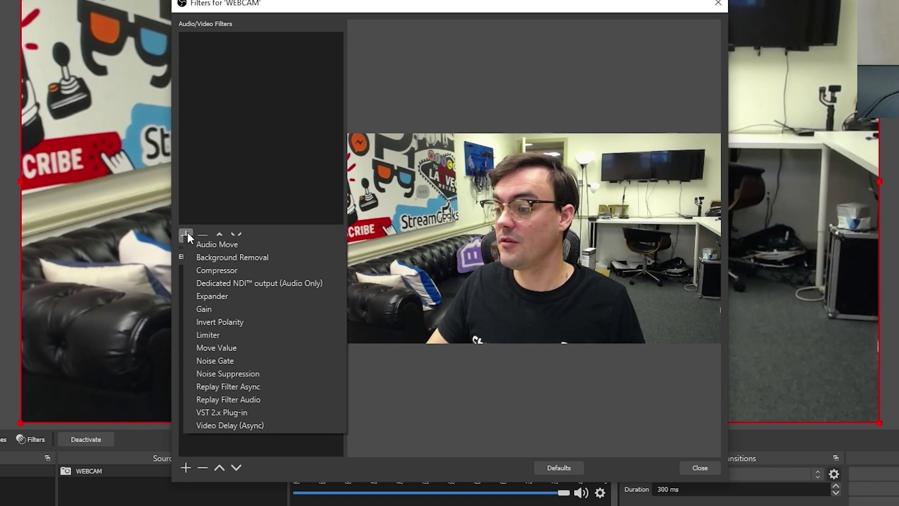
{"action": "left_click", "coordinate": [215, 250]}
{"action": "left_click", "coordinate": [430, 265]}
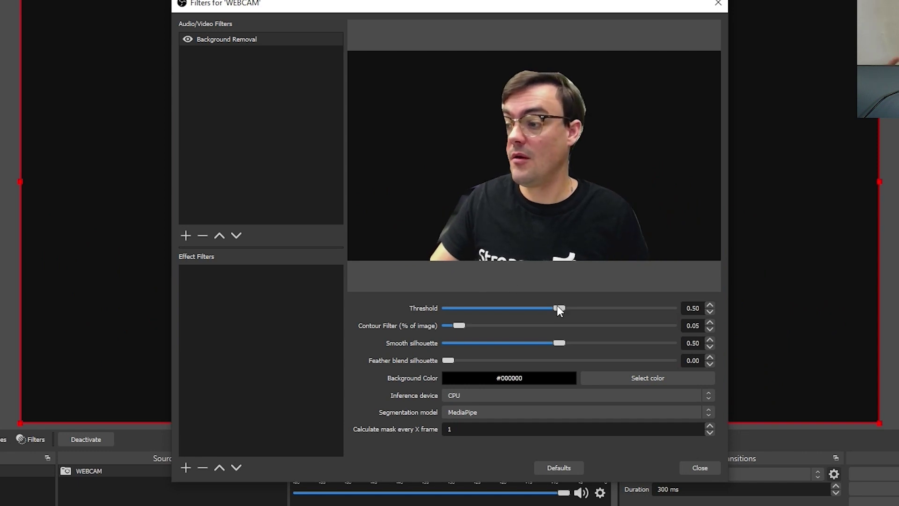
- Tune Background Removal to threshold 0.50, contour 0.30, smooth silhouette 0.90 and feather blend 0.50
{"action": "left_click_drag", "start_coordinate": [558, 308], "coordinate": [534, 308]}
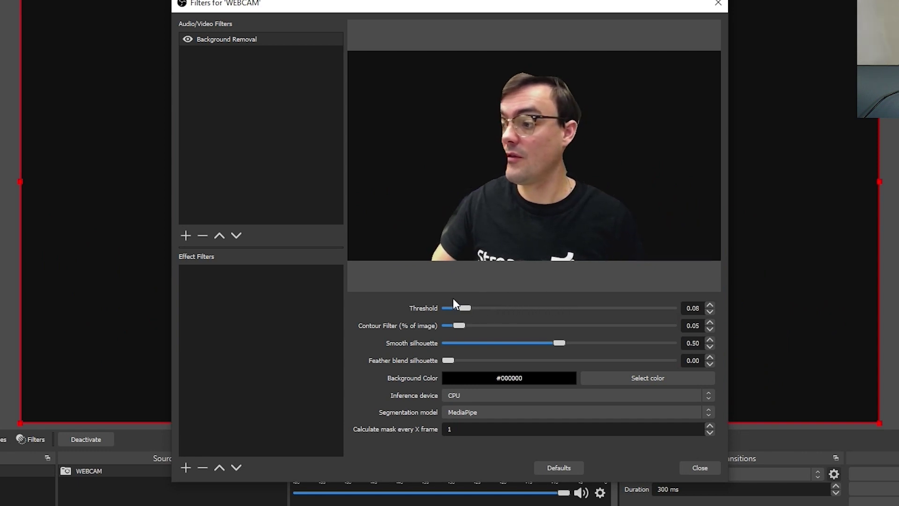
{"action": "left_click_drag", "start_coordinate": [454, 304], "coordinate": [440, 298]}
{"action": "left_click_drag", "start_coordinate": [616, 319], "coordinate": [645, 322]}
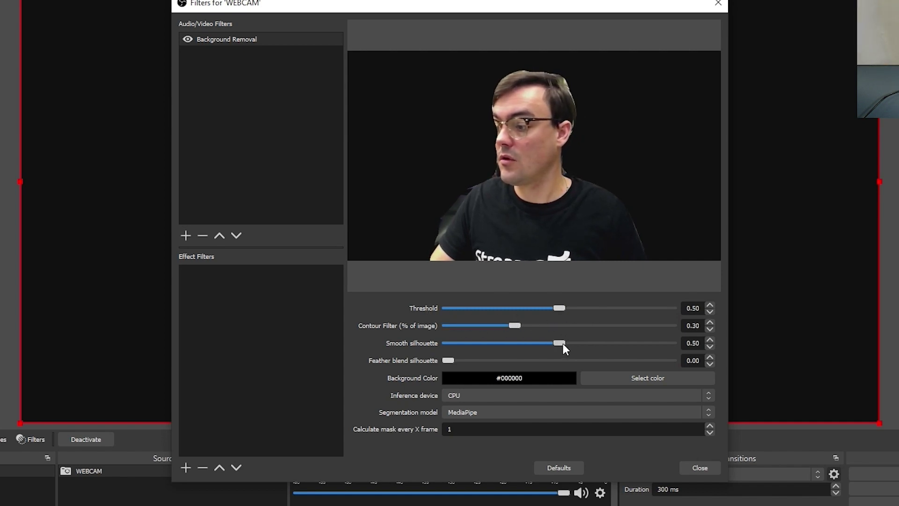
{"action": "left_click_drag", "start_coordinate": [562, 344], "coordinate": [531, 332]}
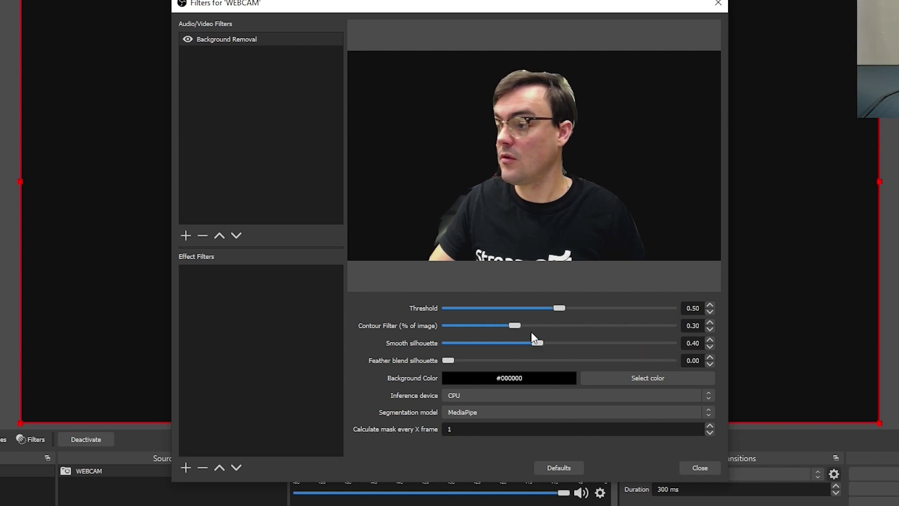
{"action": "left_click_drag", "start_coordinate": [448, 343], "coordinate": [641, 337]}
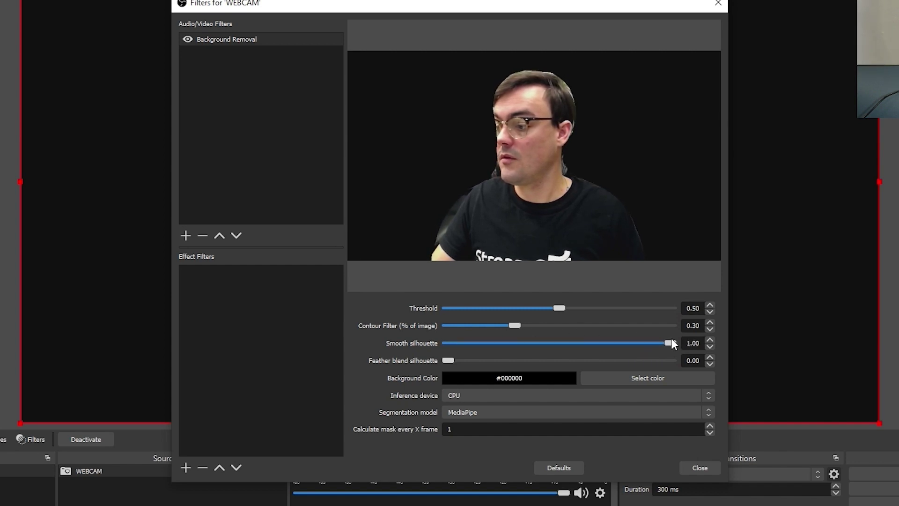
{"action": "left_click_drag", "start_coordinate": [451, 360], "coordinate": [559, 361]}
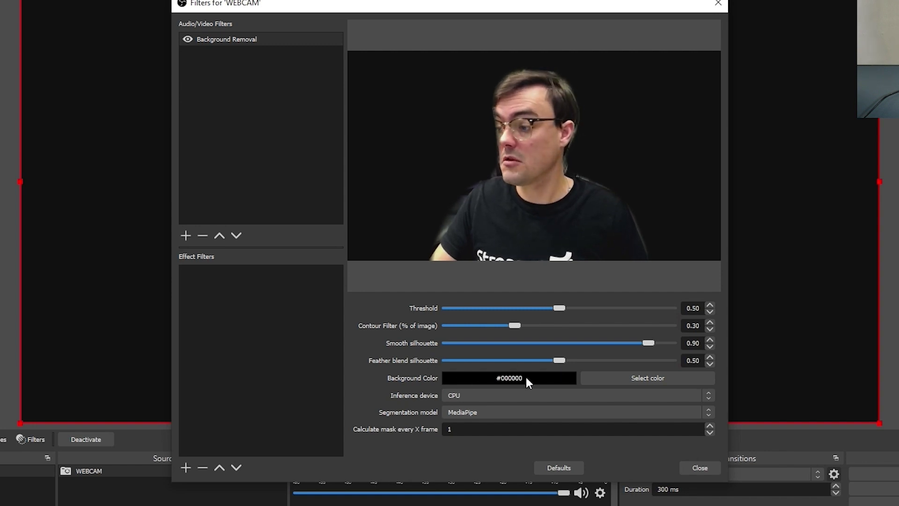
- Fill the removed background with bright green and add a Color Key filter to the webcam
{"action": "left_click", "coordinate": [612, 382]}
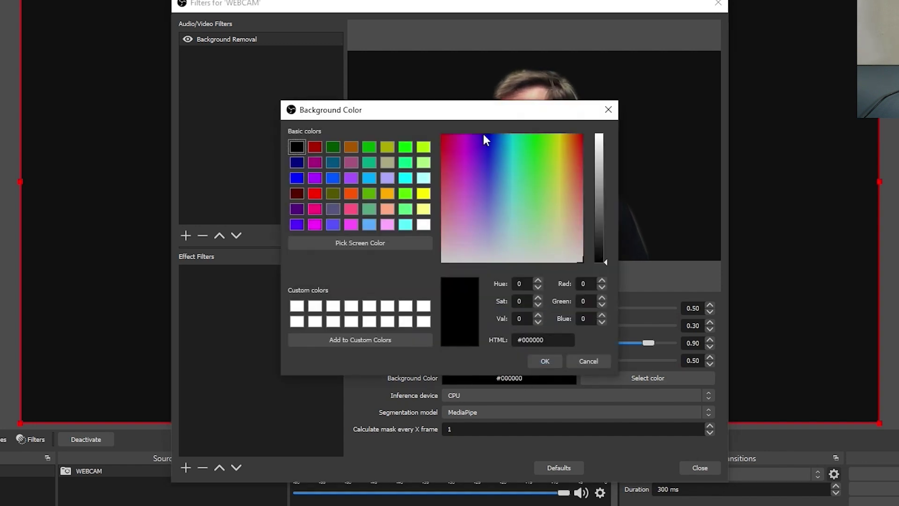
{"action": "left_click", "coordinate": [542, 359]}
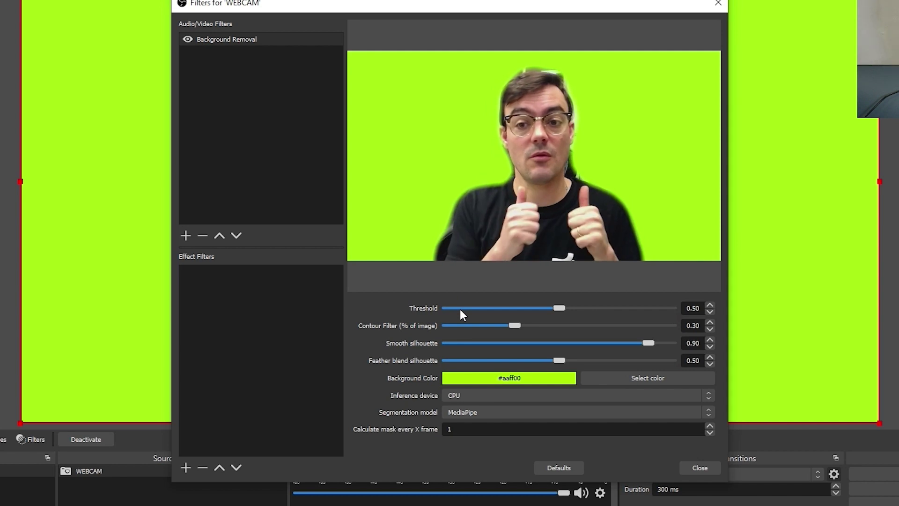
{"action": "left_click", "coordinate": [188, 467]}
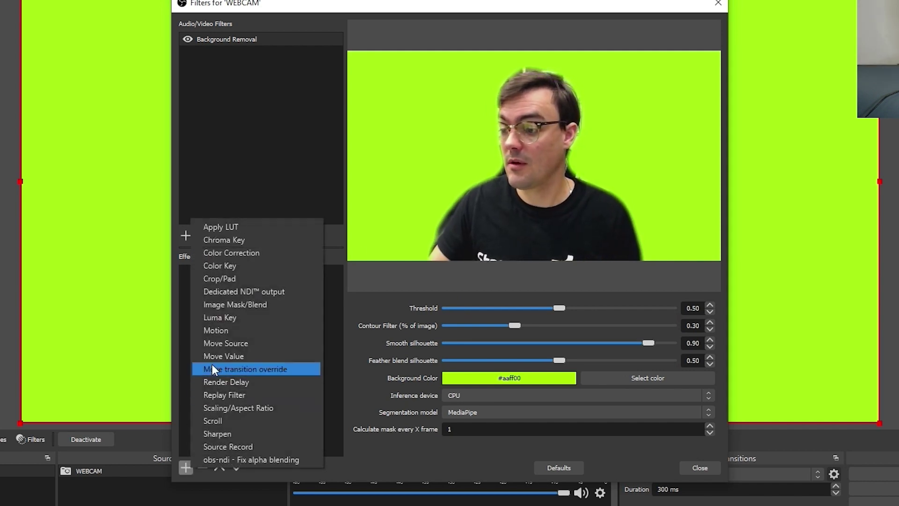
{"action": "left_click", "coordinate": [243, 265]}
{"action": "left_click", "coordinate": [442, 266]}
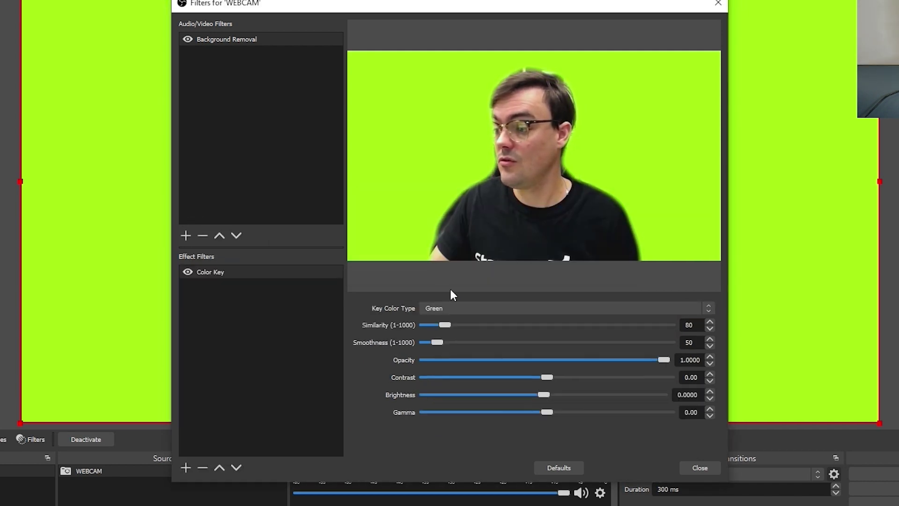
{"action": "left_click", "coordinate": [468, 310]}
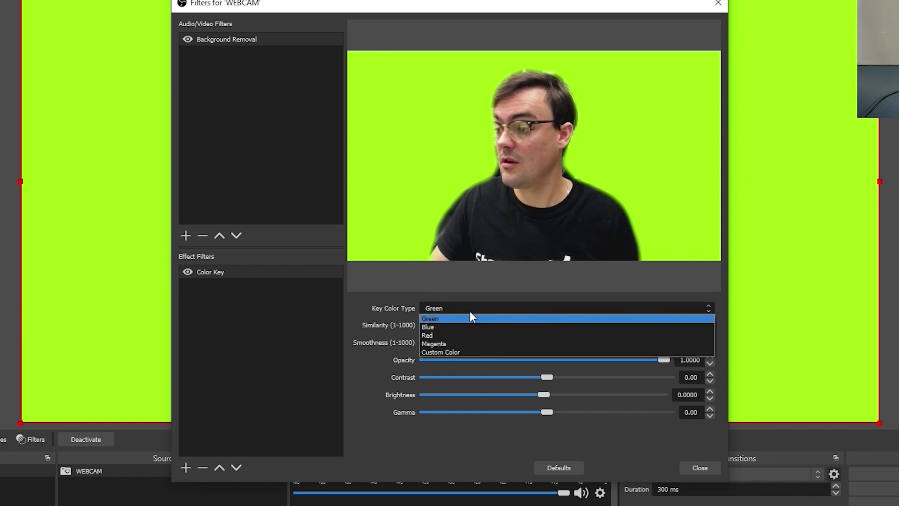
{"action": "key", "text": "Escape"}
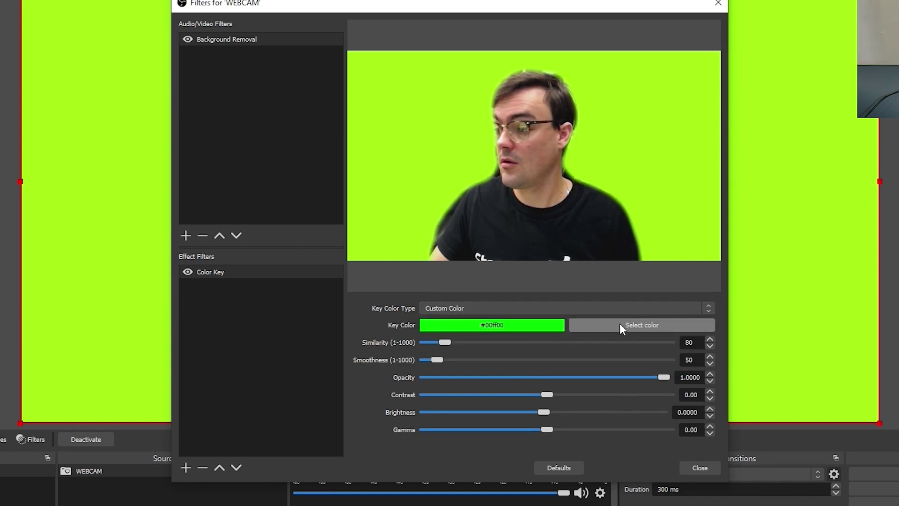
- Change the Background Removal background colour to pure green #00ff00
{"action": "left_click", "coordinate": [238, 38]}
{"action": "left_click", "coordinate": [648, 377]}
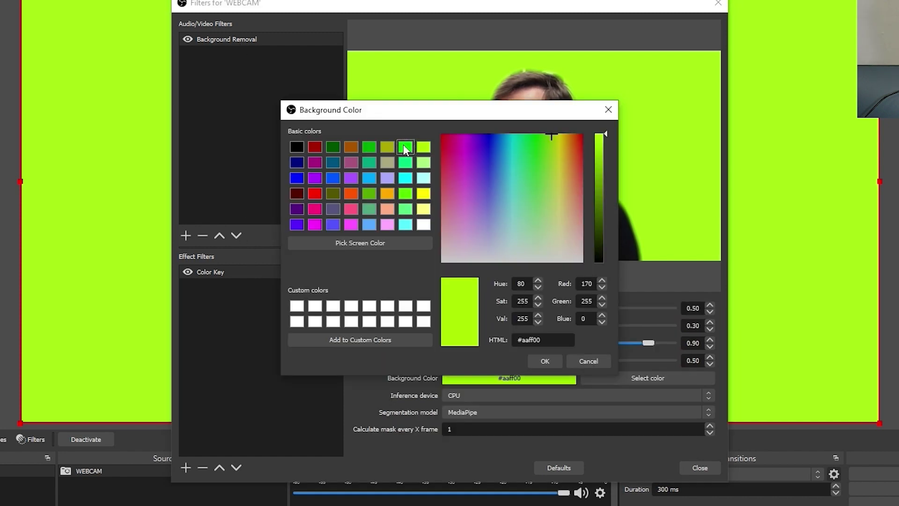
{"action": "left_click", "coordinate": [403, 145]}
{"action": "left_click", "coordinate": [549, 355]}
{"action": "left_click", "coordinate": [217, 272]}
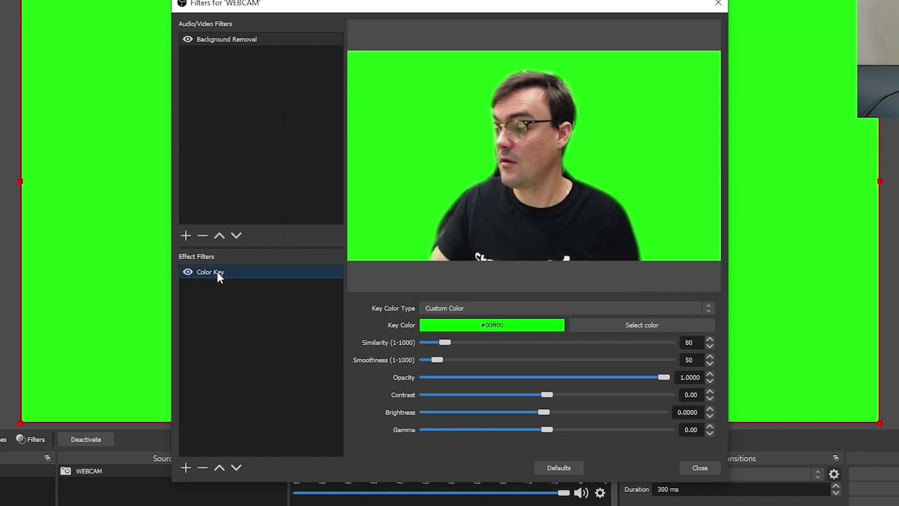
{"action": "left_click", "coordinate": [214, 40]}
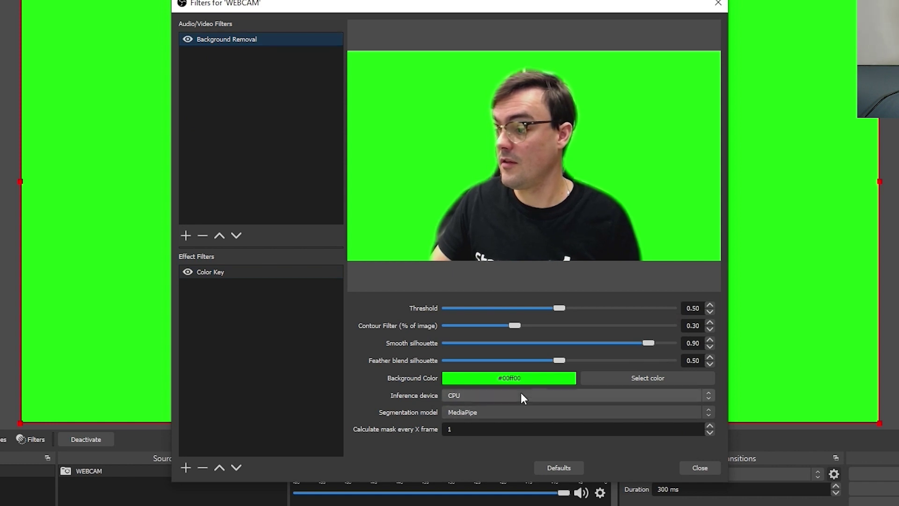
{"action": "left_click", "coordinate": [634, 376]}
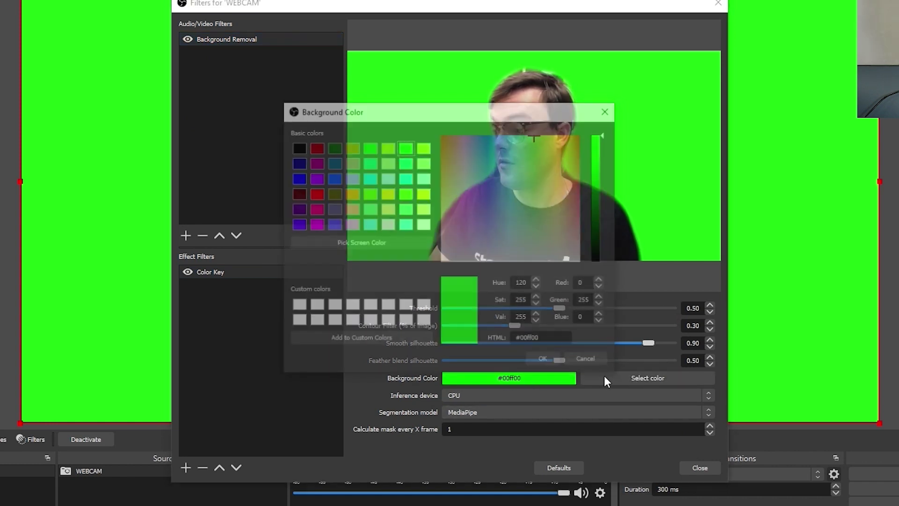
{"action": "left_click", "coordinate": [549, 358]}
- Set the Color Key colour to #00ff00 with similarity 751, leaving only the person
{"action": "left_click", "coordinate": [227, 271]}
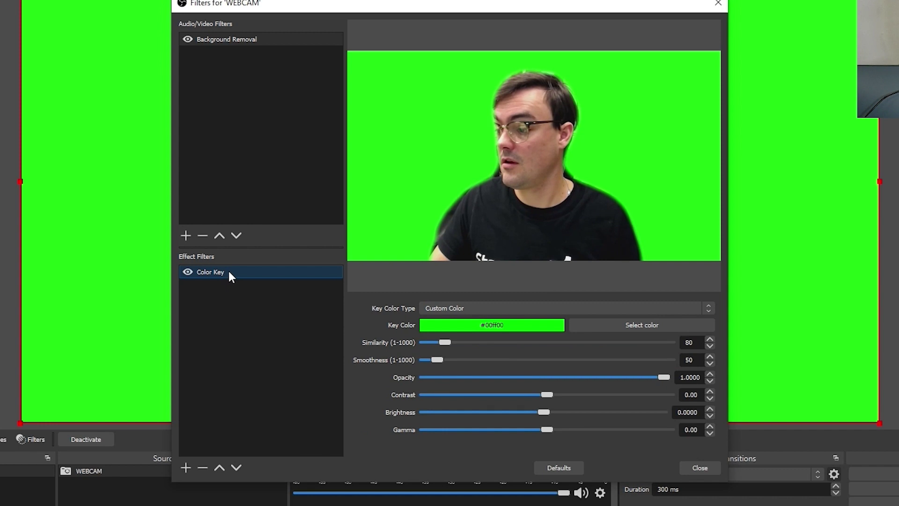
{"action": "left_click", "coordinate": [589, 323]}
{"action": "key", "text": "Escape"}
{"action": "left_click_drag", "start_coordinate": [445, 342], "coordinate": [527, 341]}
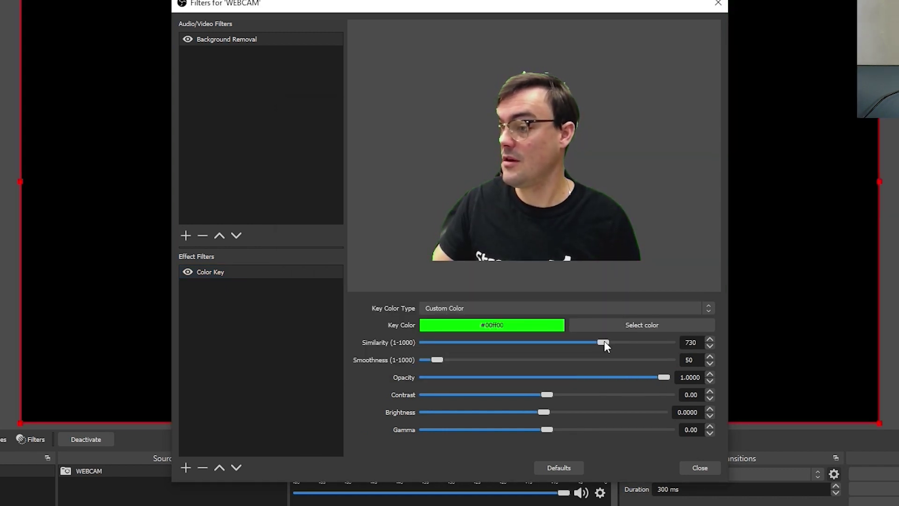
{"action": "left_click_drag", "start_coordinate": [604, 341], "coordinate": [609, 343]}
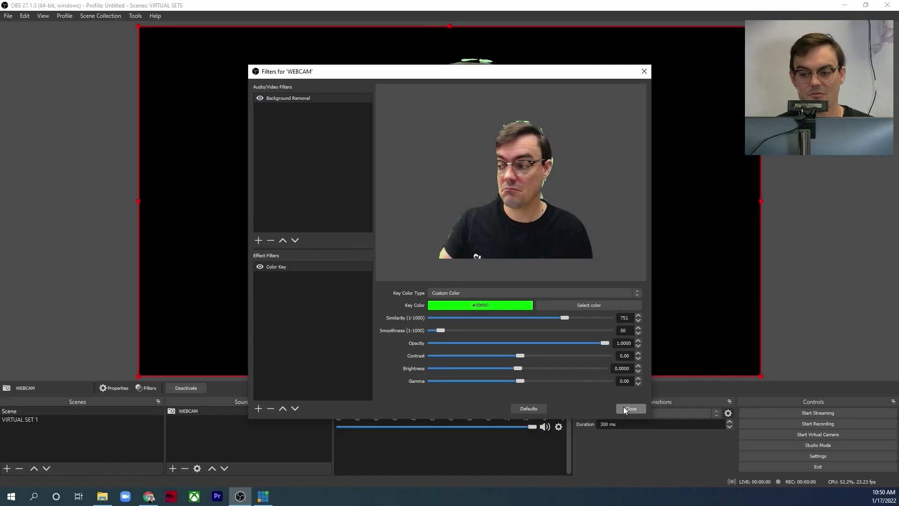
{"action": "left_click", "coordinate": [627, 408]}
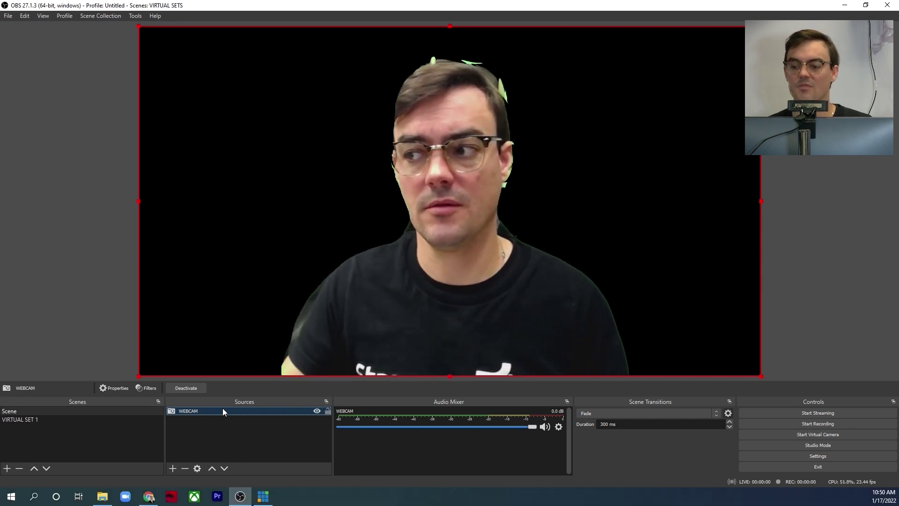
- Lower the Background Removal threshold to 0.23 and set Color Key smoothness 1, similarity 783
{"action": "right_click", "coordinate": [237, 412]}
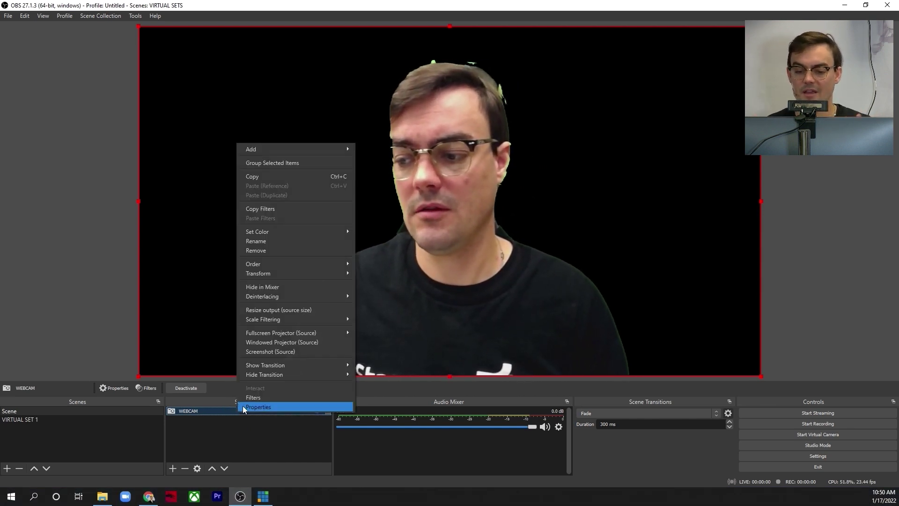
{"action": "left_click", "coordinate": [250, 396]}
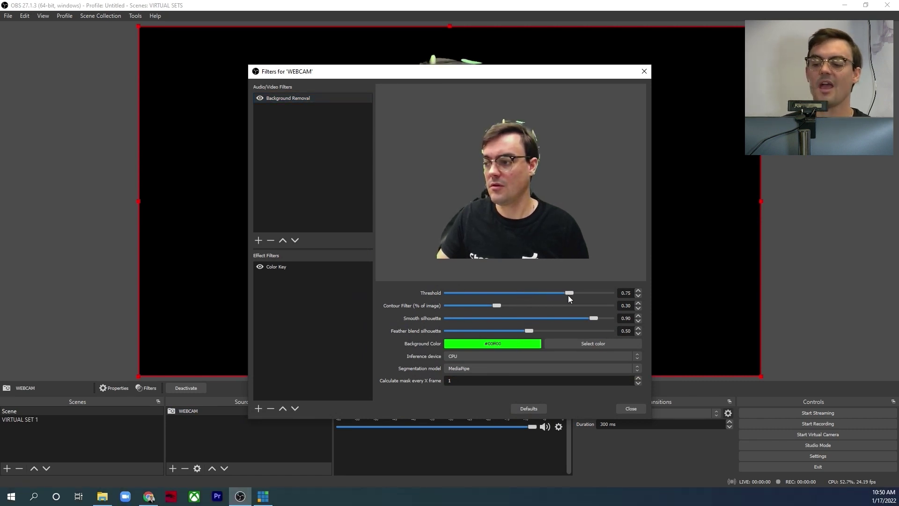
{"action": "left_click_drag", "start_coordinate": [497, 293], "coordinate": [483, 293]}
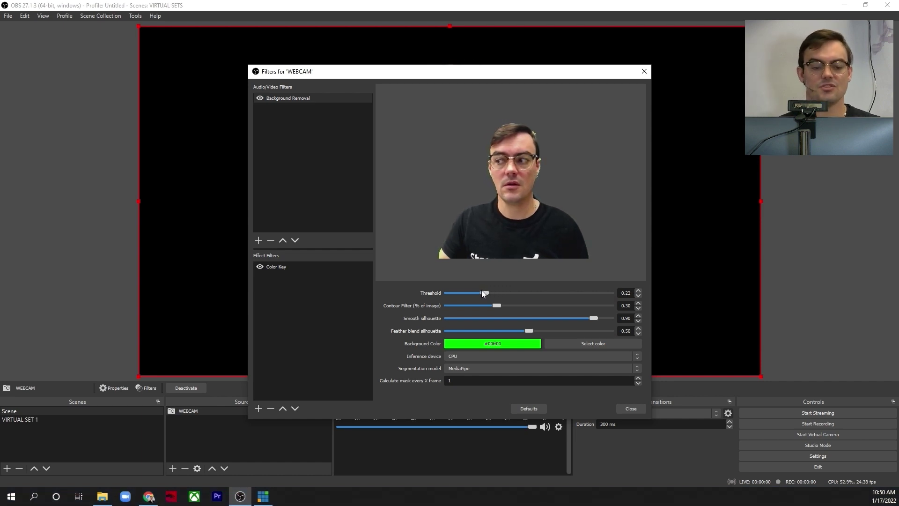
{"action": "left_click", "coordinate": [276, 266]}
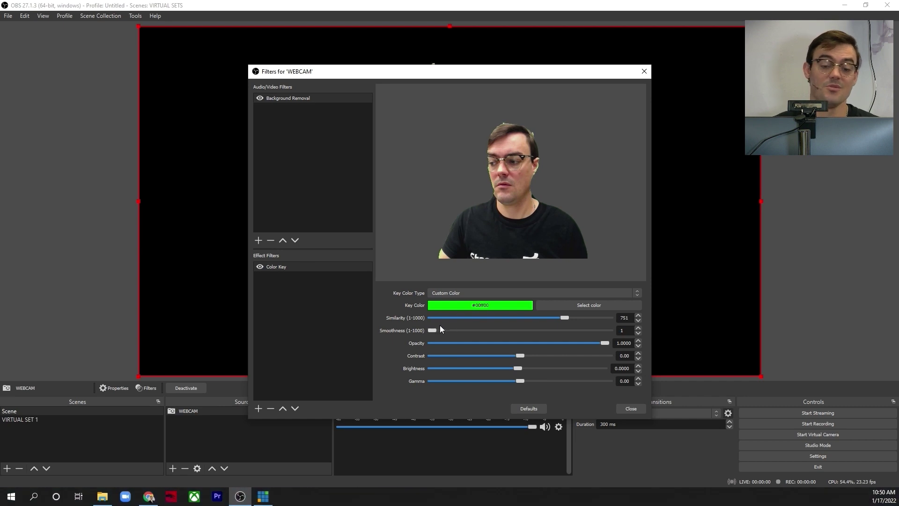
{"action": "left_click_drag", "start_coordinate": [559, 318], "coordinate": [508, 315]}
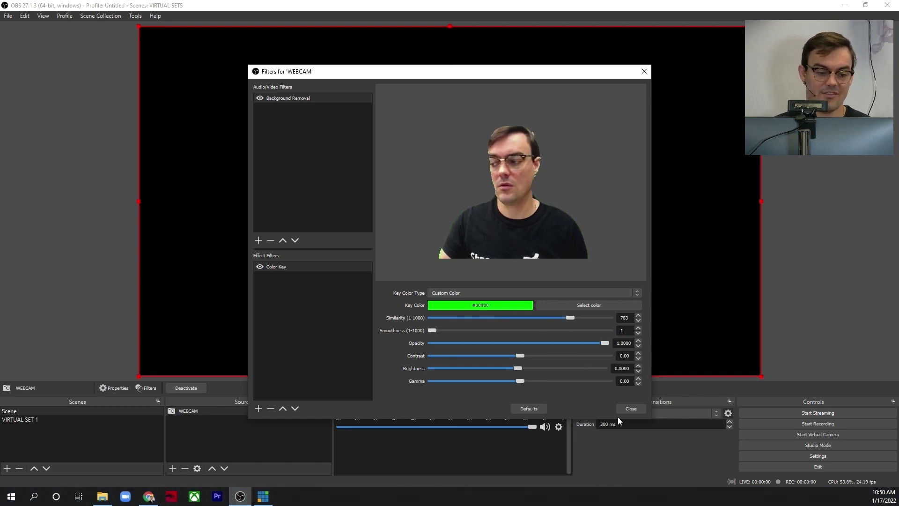
{"action": "left_click", "coordinate": [630, 408]}
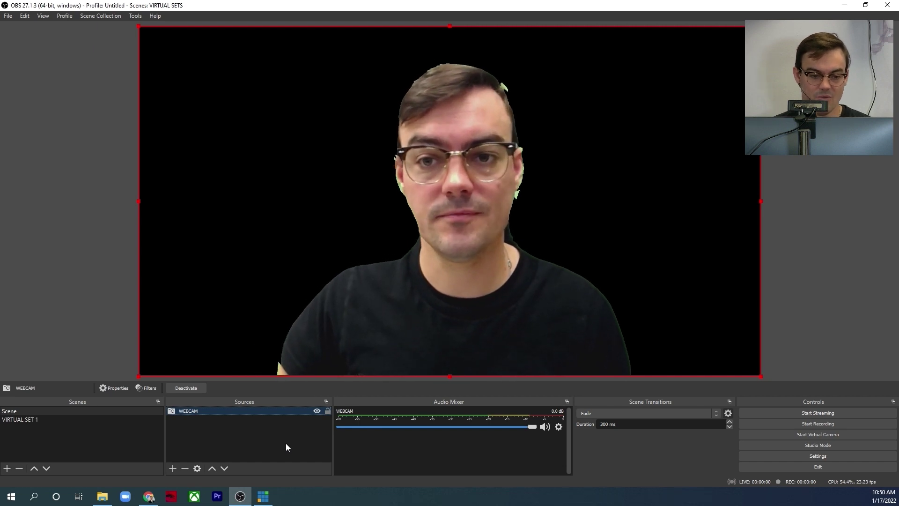
{"action": "left_click", "coordinate": [58, 420]}
- Add background.jpg from the Backgrounds folder to the VIRTUAL SET 1 sources
{"action": "key", "text": "alt+Tab"}
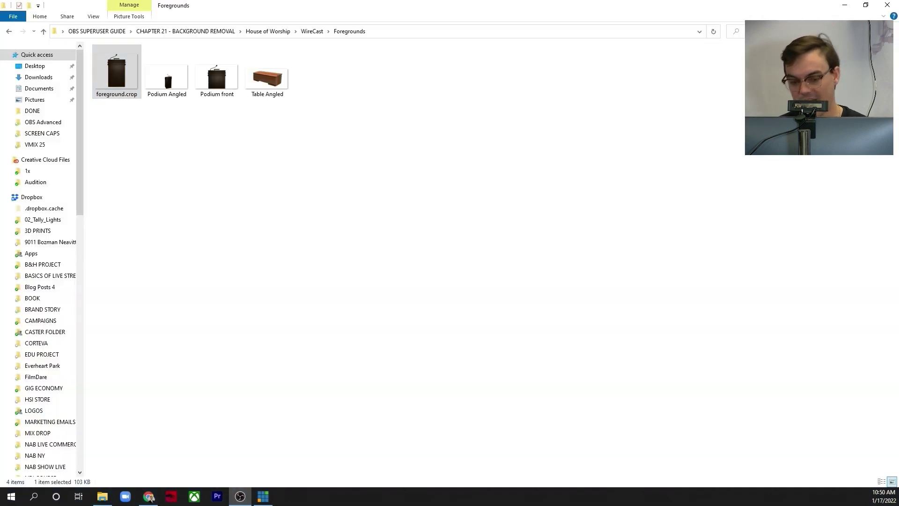
{"action": "double_click", "coordinate": [311, 9]}
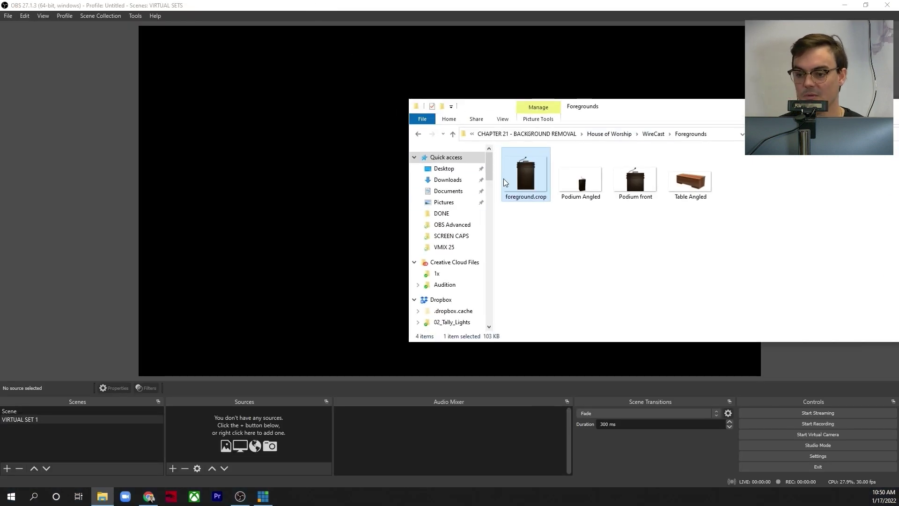
{"action": "left_click", "coordinate": [653, 133]}
{"action": "double_click", "coordinate": [541, 165]}
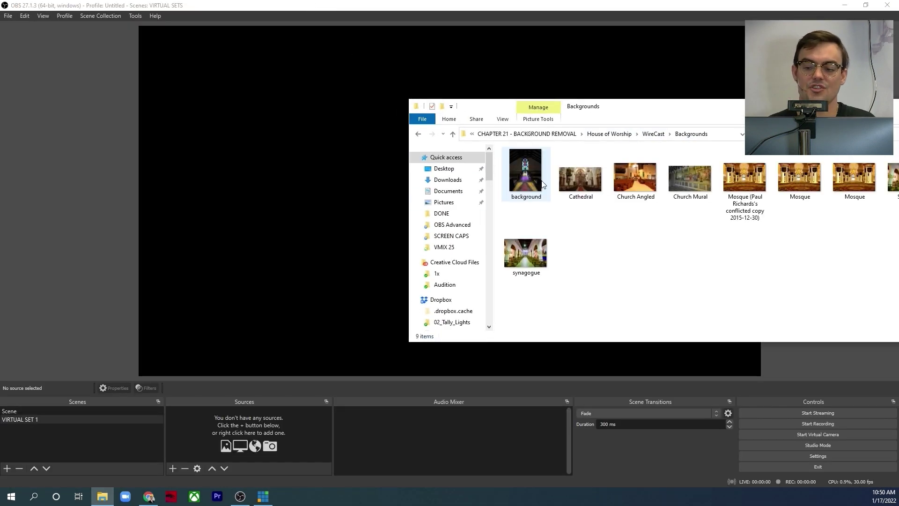
{"action": "left_click_drag", "start_coordinate": [311, 232], "coordinate": [249, 448]}
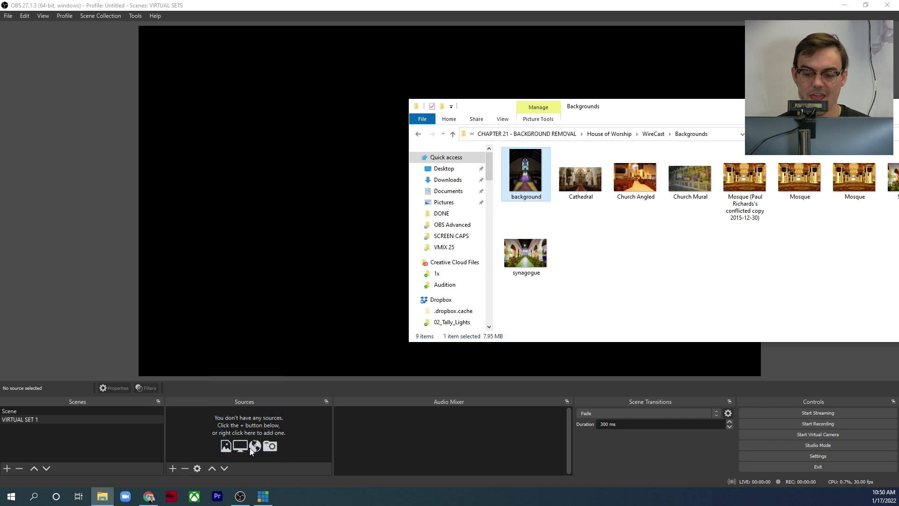
- Position and scale the church background to cover the canvas with the stained-glass window showing
{"action": "left_click", "coordinate": [279, 272]}
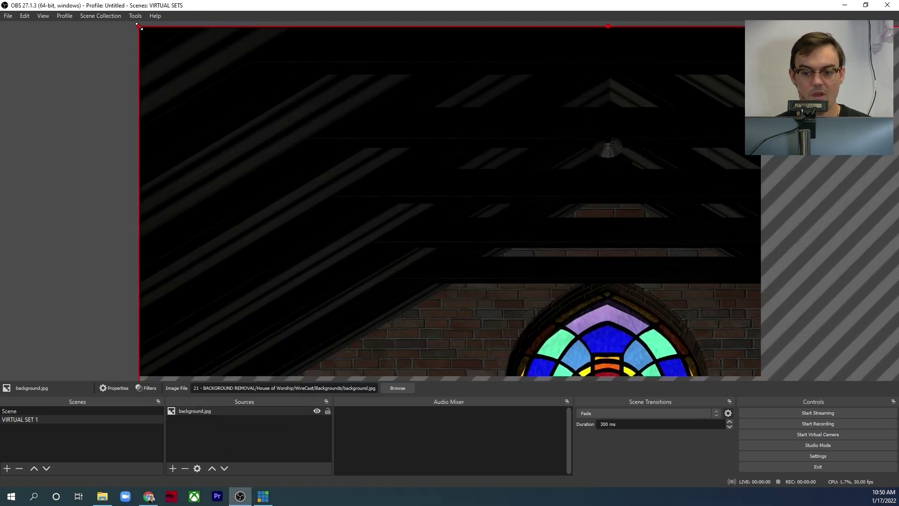
{"action": "left_click_drag", "start_coordinate": [253, 32], "coordinate": [262, 77]}
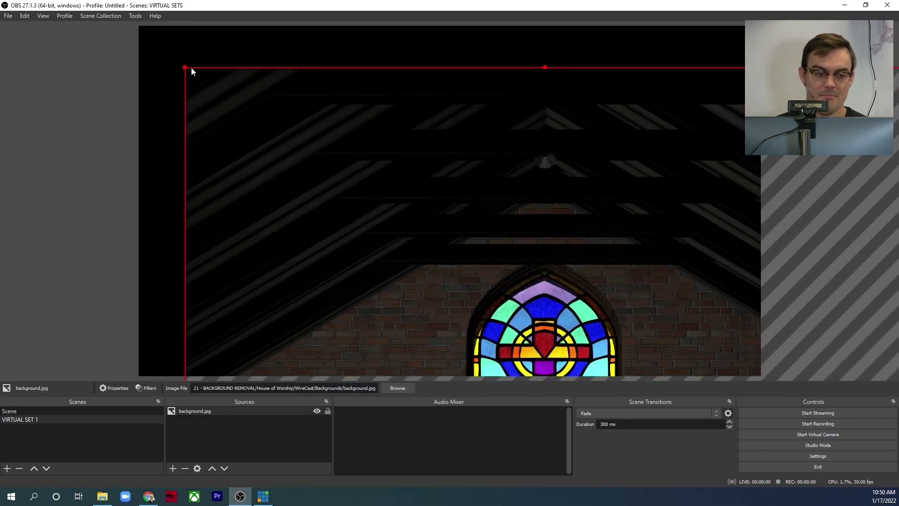
{"action": "left_click_drag", "start_coordinate": [191, 67], "coordinate": [312, 26]}
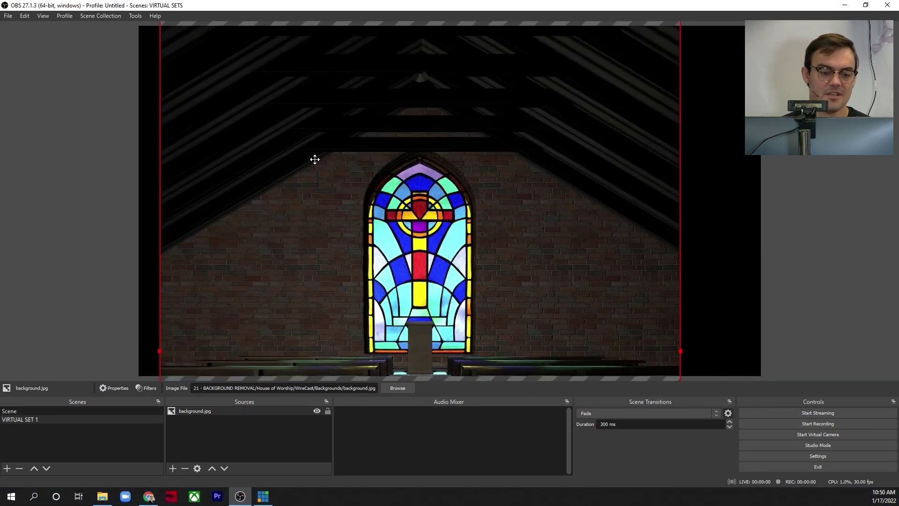
{"action": "left_click_drag", "start_coordinate": [314, 160], "coordinate": [389, 108]}
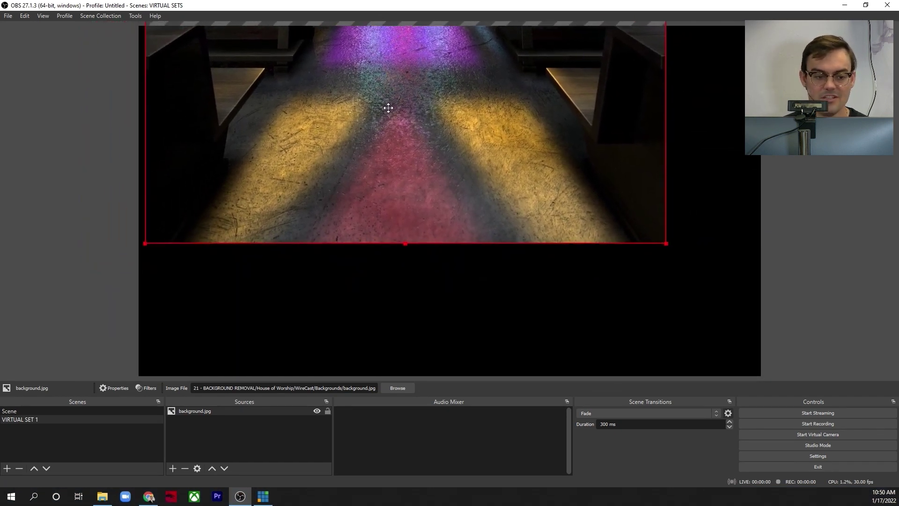
{"action": "key", "text": "ctrl+r"}
{"action": "left_click_drag", "start_coordinate": [676, 221], "coordinate": [446, 350]}
- Add foreground.crop.png from the Foregrounds folder to the scene's sources
{"action": "left_click", "coordinate": [102, 496]}
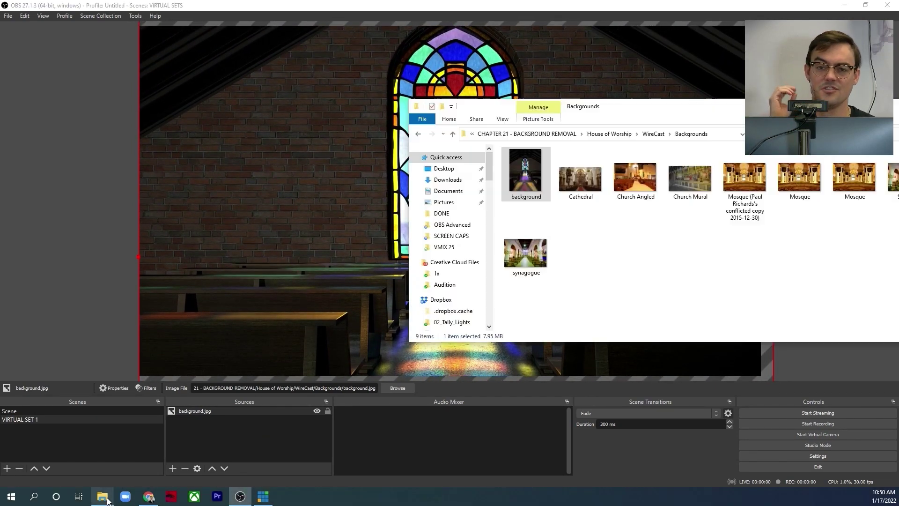
{"action": "left_click", "coordinate": [552, 69]}
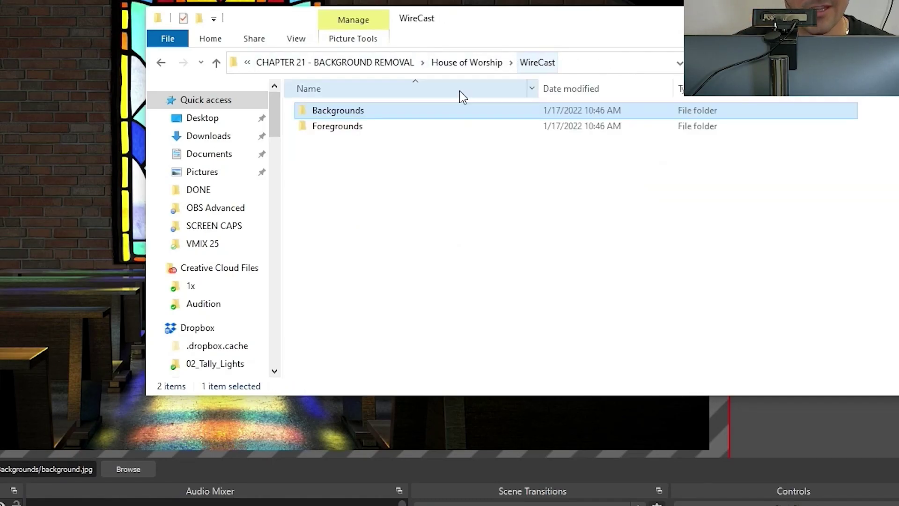
{"action": "double_click", "coordinate": [376, 129]}
{"action": "left_click", "coordinate": [339, 137]}
{"action": "left_click_drag", "start_coordinate": [338, 134], "coordinate": [0, 504]}
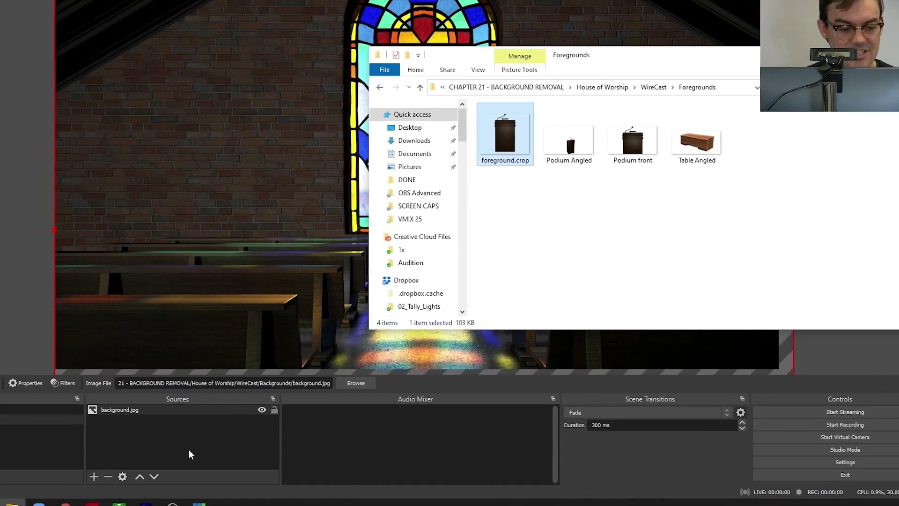
{"action": "left_click", "coordinate": [192, 70]}
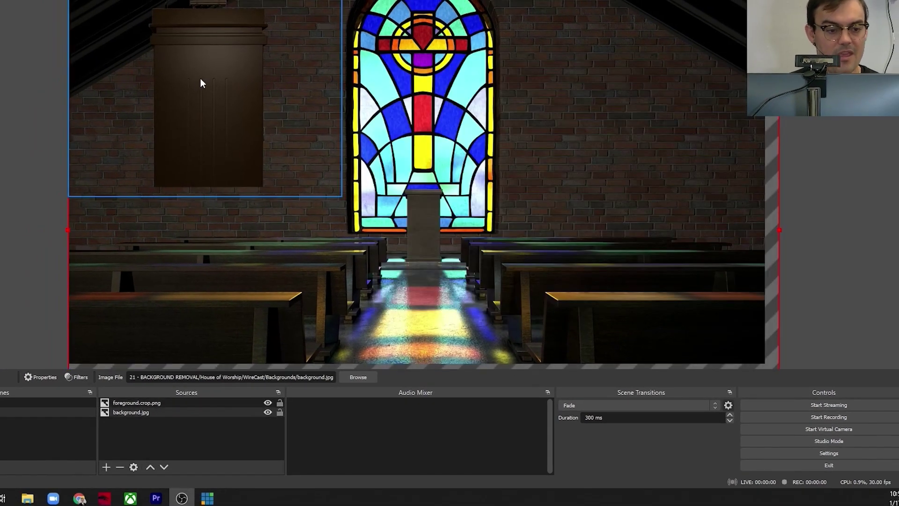
- Lock background.jpg, then shrink the podium and centre it below the stained-glass window
{"action": "left_click", "coordinate": [280, 413]}
{"action": "left_click", "coordinate": [242, 404]}
{"action": "left_click_drag", "start_coordinate": [242, 75], "coordinate": [467, 144]}
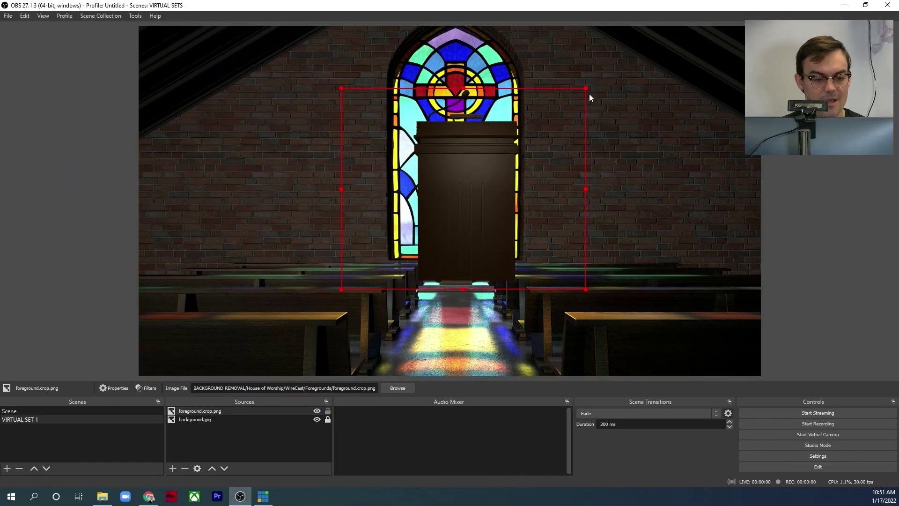
{"action": "left_click_drag", "start_coordinate": [586, 89], "coordinate": [459, 193]}
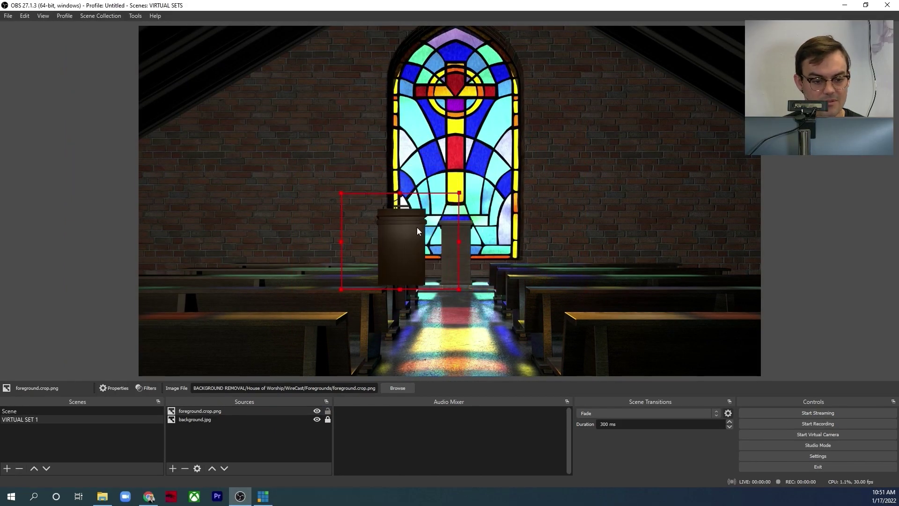
{"action": "left_click_drag", "start_coordinate": [409, 234], "coordinate": [461, 237]}
{"action": "left_click_drag", "start_coordinate": [511, 196], "coordinate": [473, 213]}
{"action": "left_click_drag", "start_coordinate": [441, 240], "coordinate": [452, 236]}
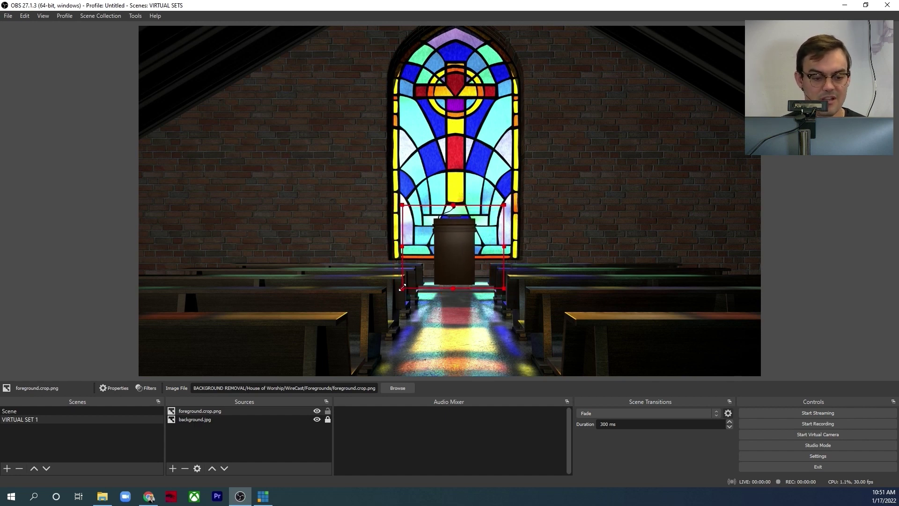
{"action": "left_click", "coordinate": [241, 431]}
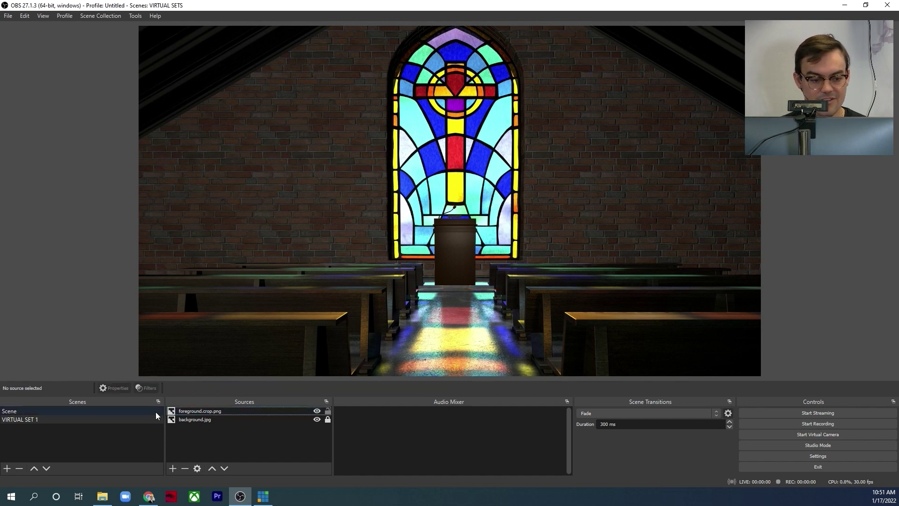
- Add the existing WEBCAM, shrink it behind the podium, and layer it below foreground.crop.png
{"action": "left_click", "coordinate": [172, 469]}
{"action": "left_click", "coordinate": [207, 405]}
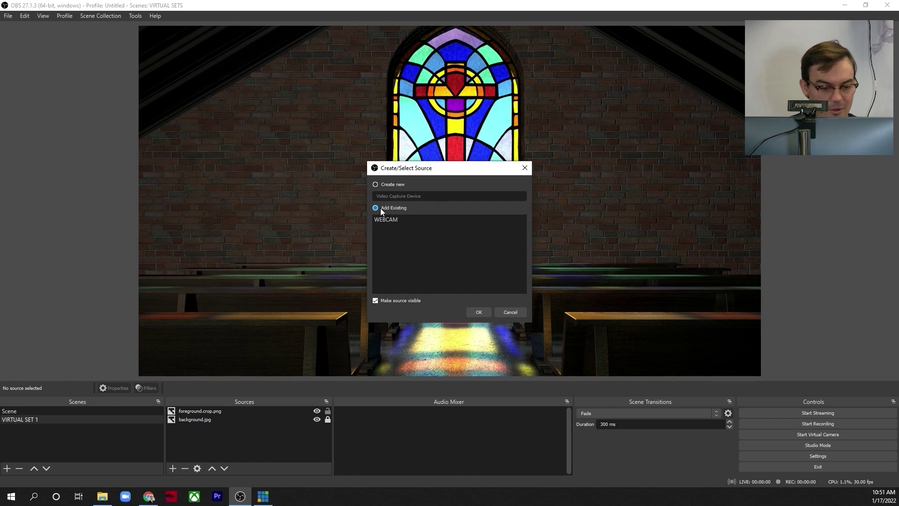
{"action": "key", "text": "Return"}
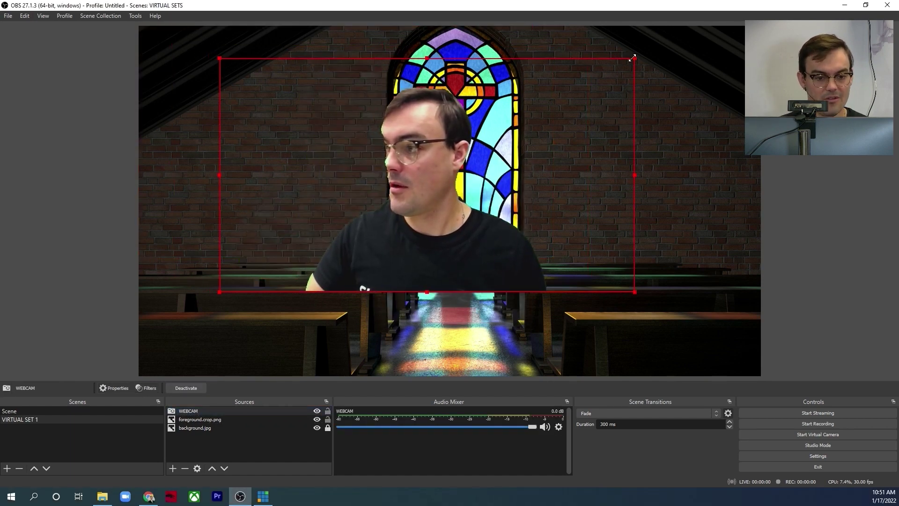
{"action": "left_click_drag", "start_coordinate": [632, 58], "coordinate": [454, 201]}
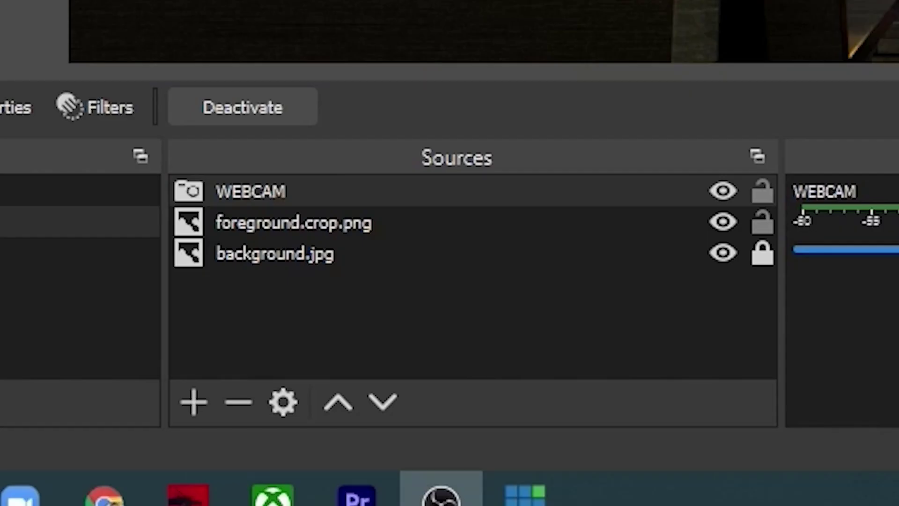
{"action": "left_click", "coordinate": [397, 408]}
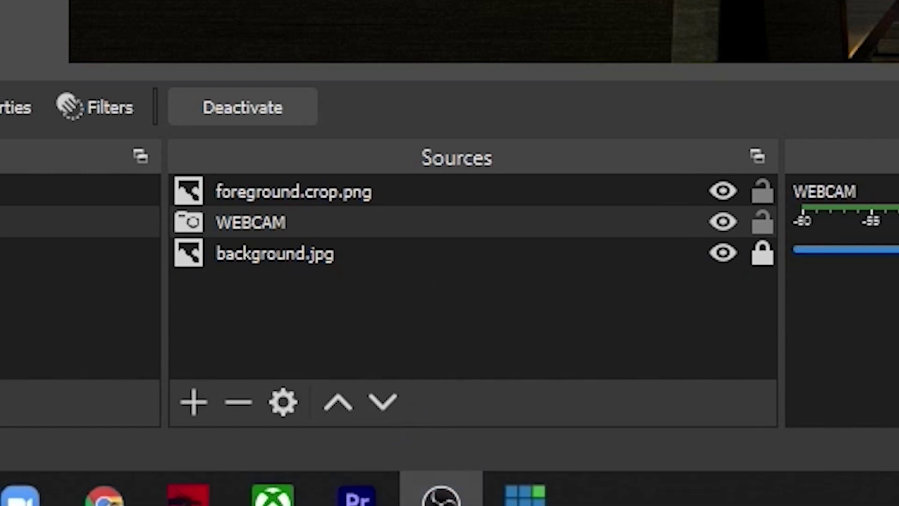
{"action": "key", "text": "Escape"}
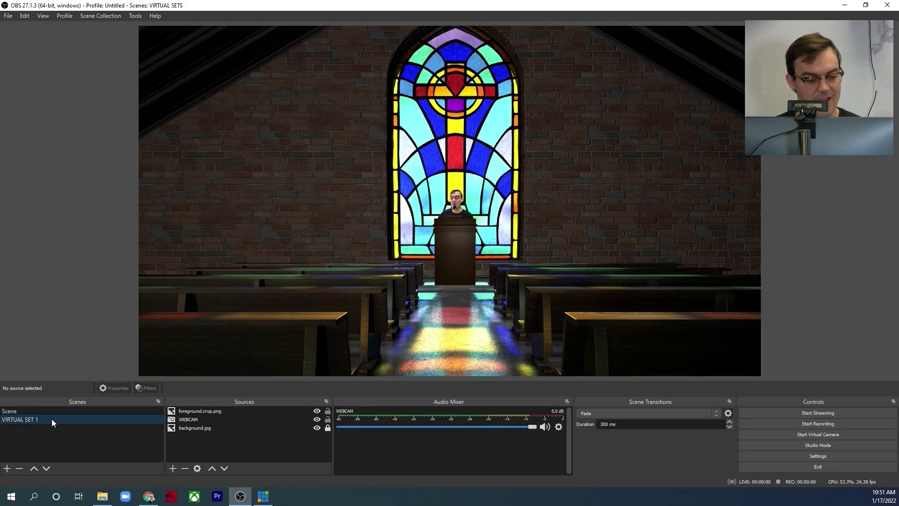
- Duplicate the VIRTUAL SET 1 scene as VIRTUAL SET 1 - ZOOM
{"action": "right_click", "coordinate": [52, 419]}
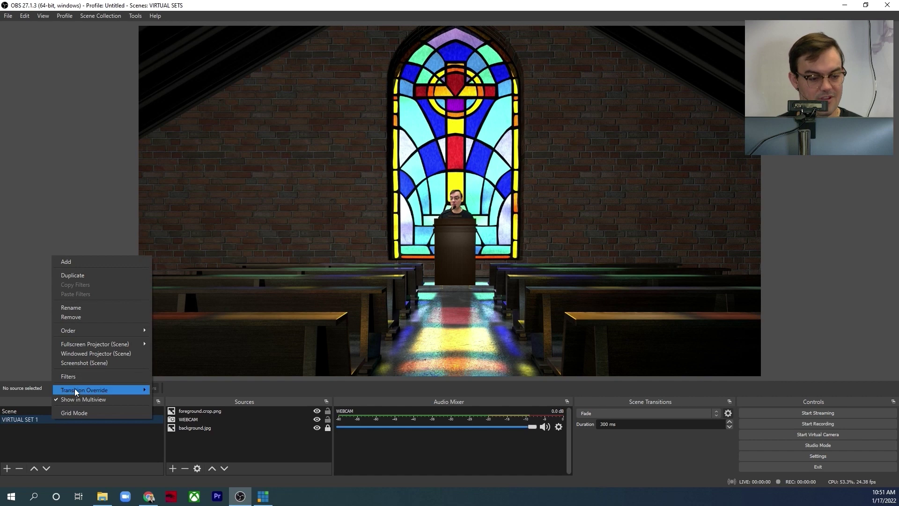
{"action": "left_click", "coordinate": [80, 282]}
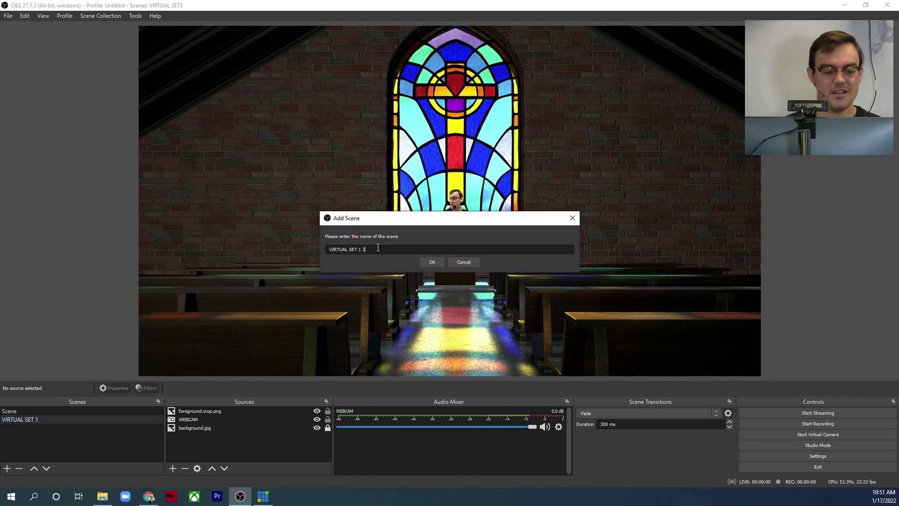
{"action": "key", "text": "Return"}
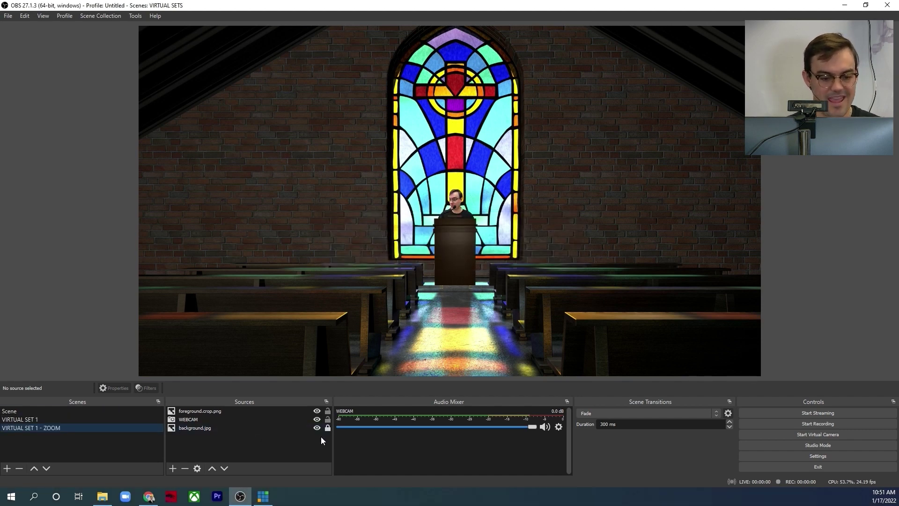
- Scale all three layers together into a close-up of the podium
{"action": "left_click", "coordinate": [272, 410]}
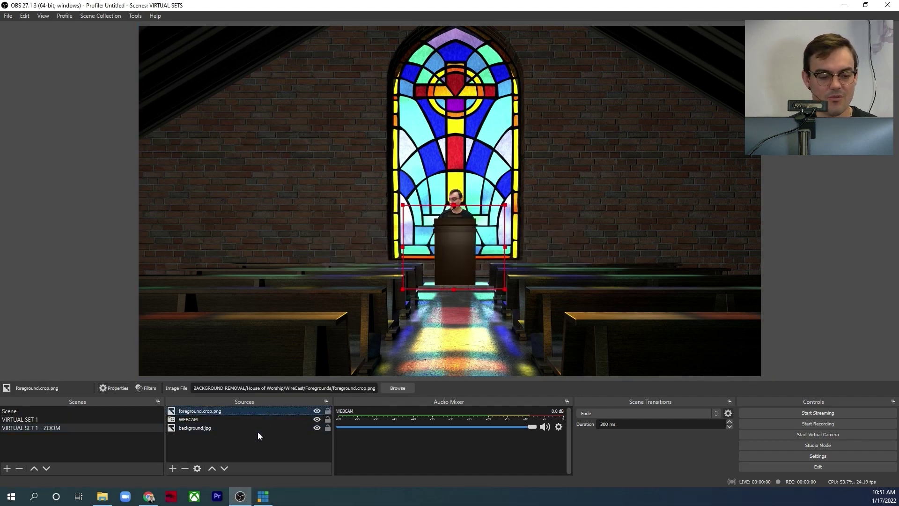
{"action": "left_click", "coordinate": [255, 430], "text": "shift"}
{"action": "left_click_drag", "start_coordinate": [148, 373], "coordinate": [357, 184]}
{"action": "key", "text": "ctrl+z"}
{"action": "key", "text": "ctrl+z"}
{"action": "key", "text": "ctrl+z"}
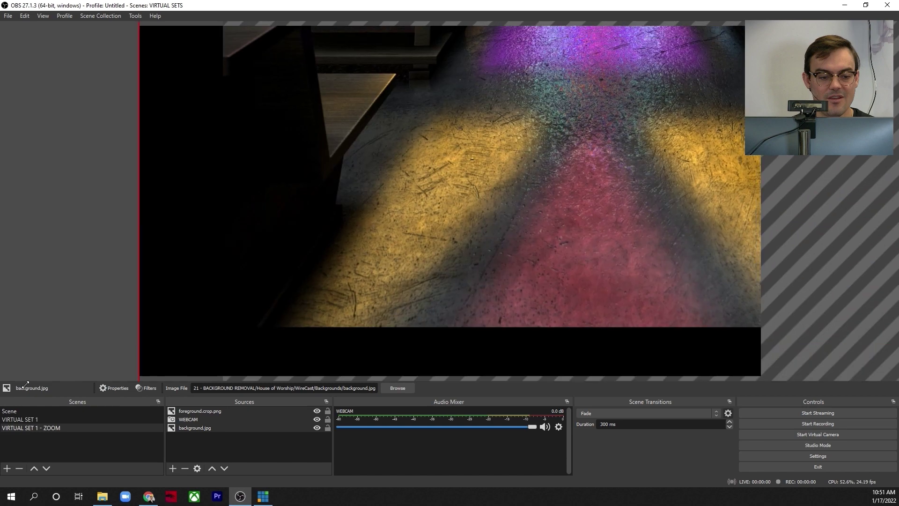
{"action": "left_click", "coordinate": [462, 261]}
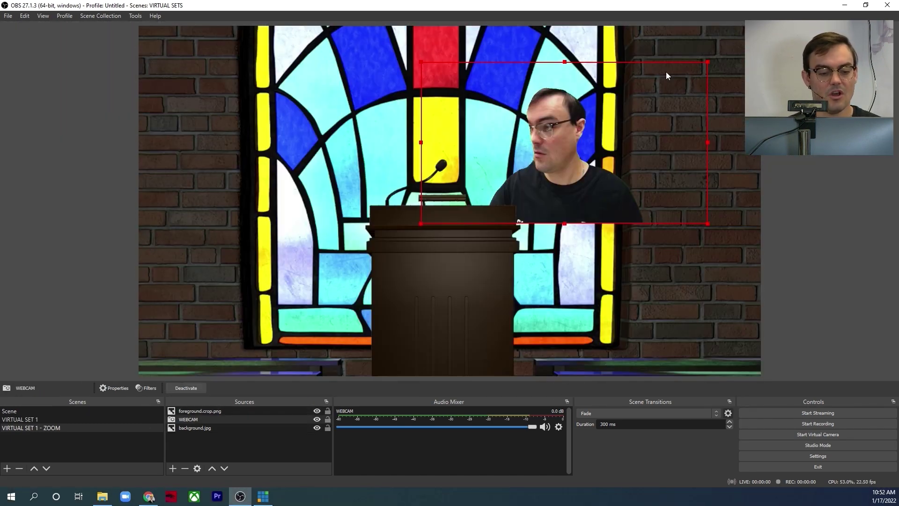
- Resize the webcam and centre it just above the podium
{"action": "left_click_drag", "start_coordinate": [583, 166], "coordinate": [469, 166]}
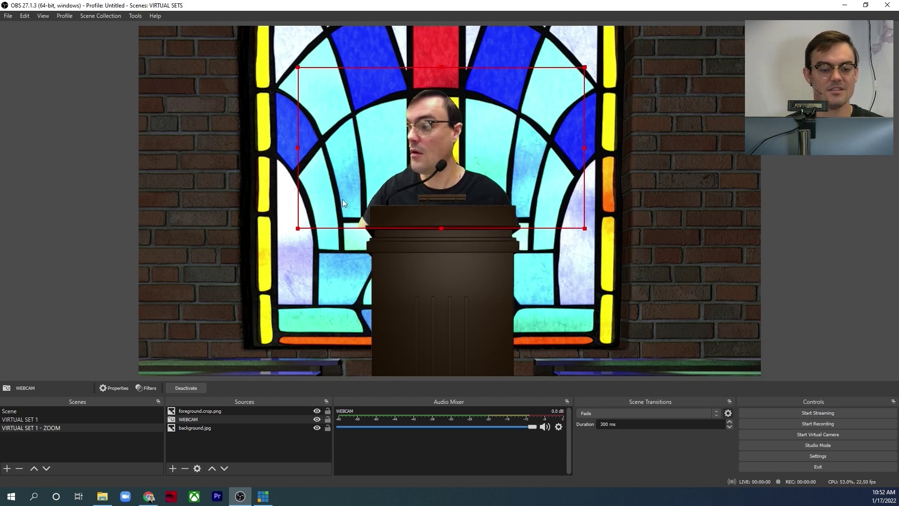
{"action": "left_click_drag", "start_coordinate": [297, 228], "coordinate": [330, 211]}
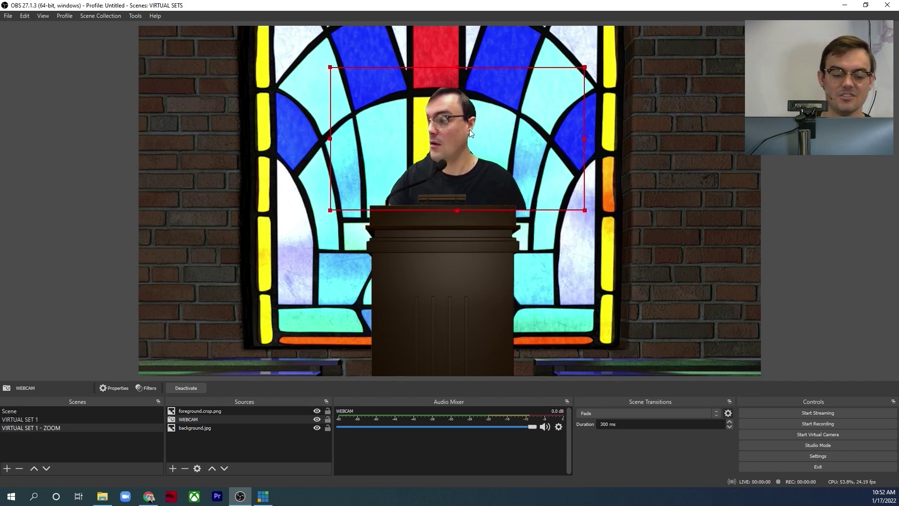
{"action": "left_click_drag", "start_coordinate": [469, 129], "coordinate": [456, 127]}
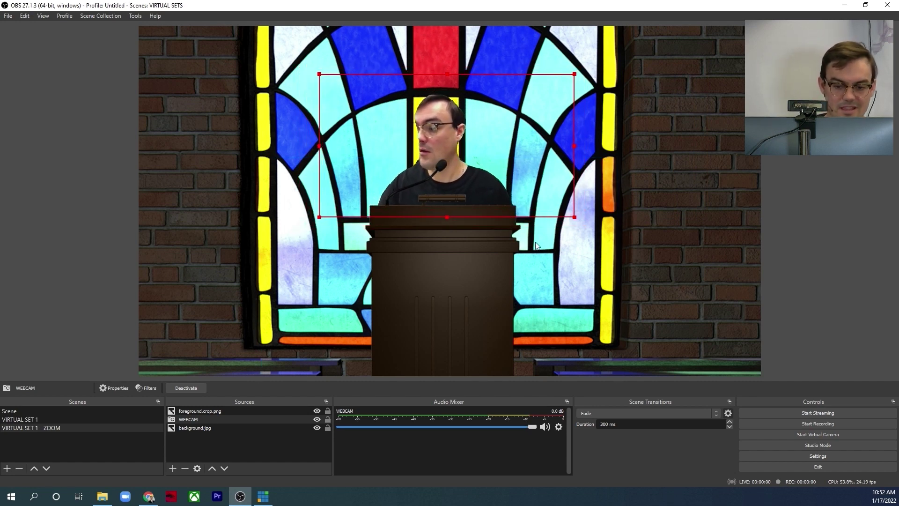
{"action": "left_click", "coordinate": [670, 412]}
- Add a 2000 ms Move transition and test zooming between VIRTUAL SET 1 and its ZOOM scene
{"action": "left_click", "coordinate": [668, 434]}
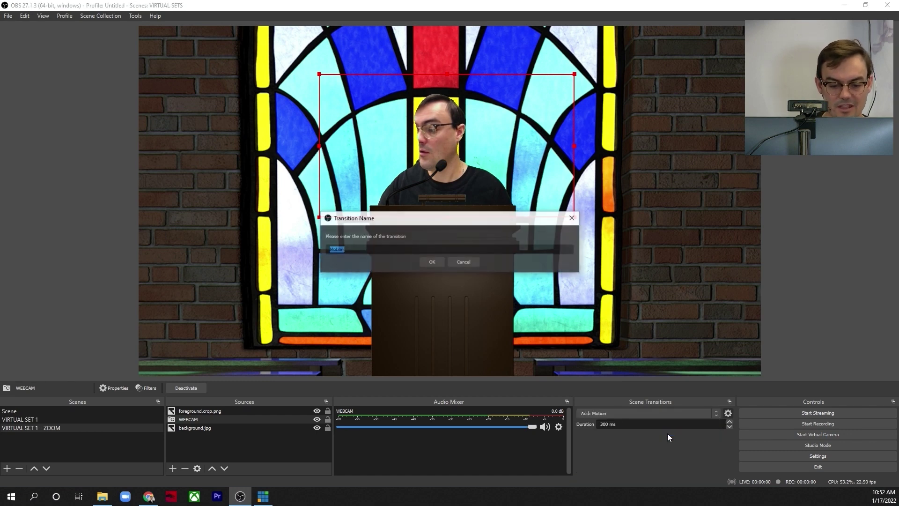
{"action": "left_click", "coordinate": [431, 262]}
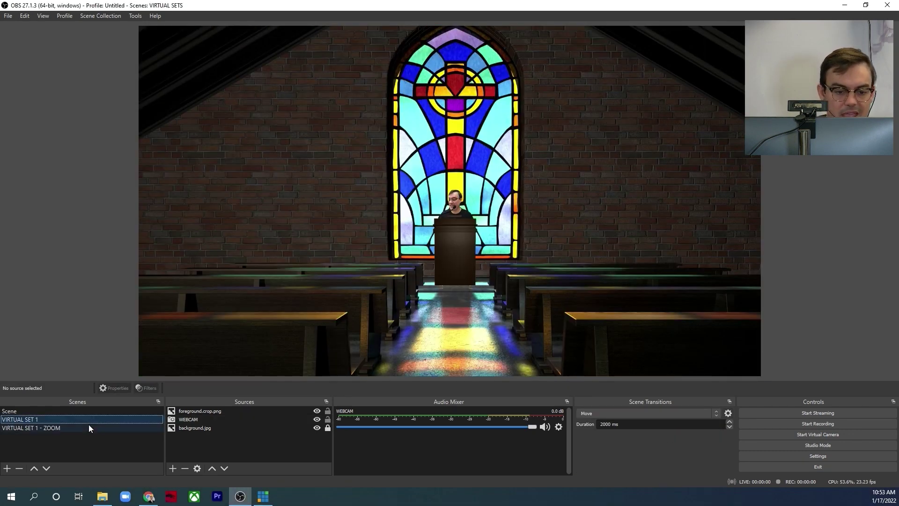
{"action": "left_click", "coordinate": [88, 427]}
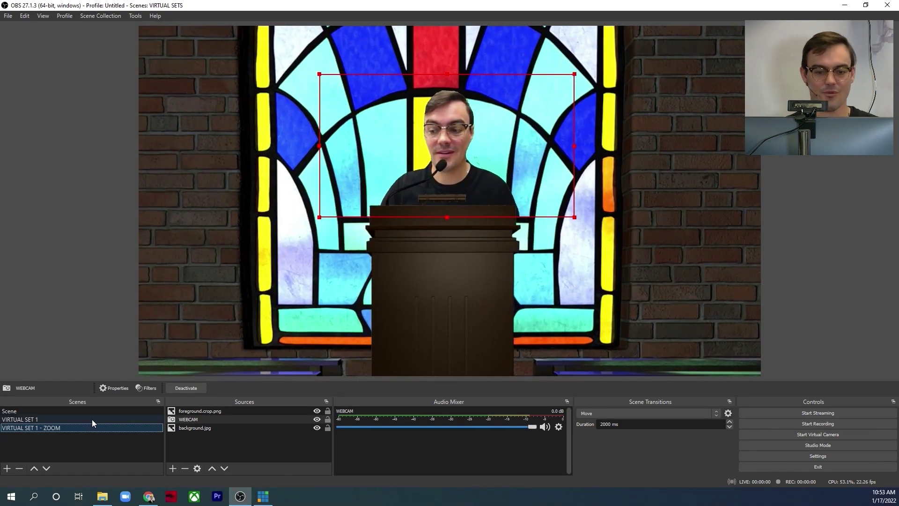
{"action": "left_click", "coordinate": [92, 419]}
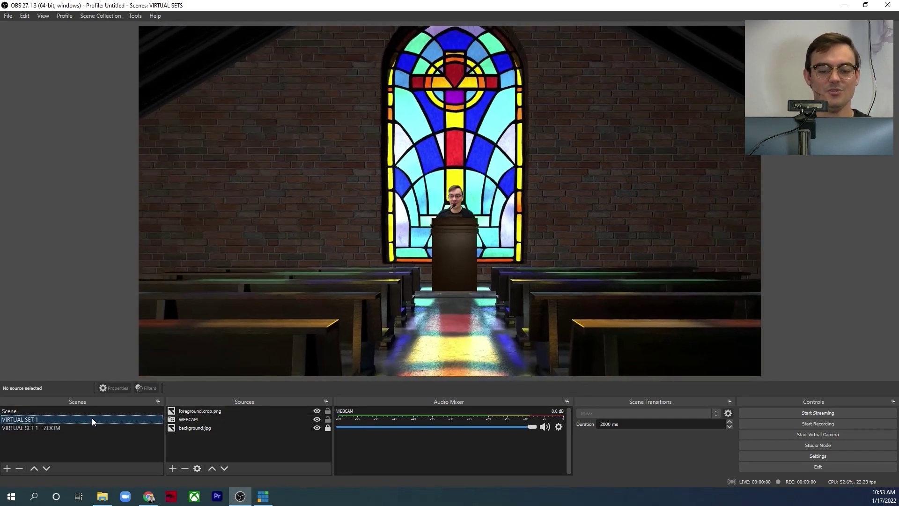
- Create a new empty scene named VIRTUAL SET 2
{"action": "left_click", "coordinate": [7, 467]}
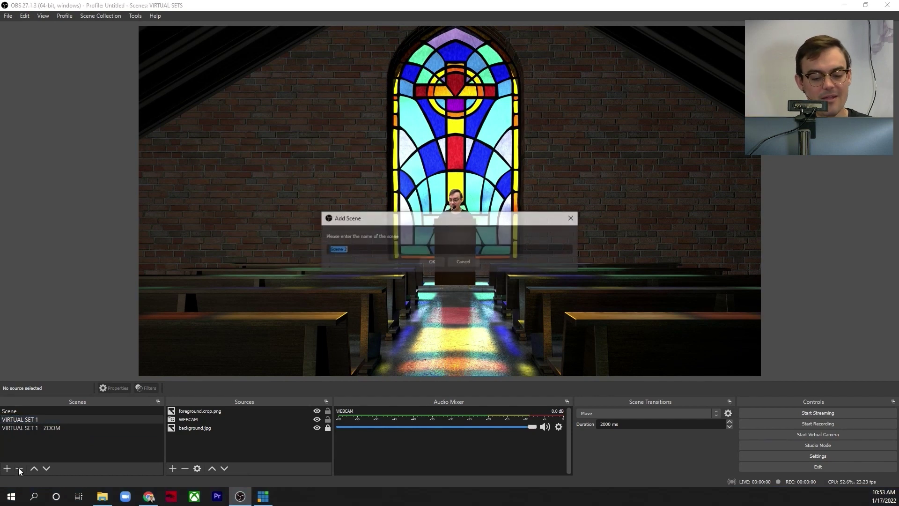
{"action": "type", "text": "VIRTUAL SET "}
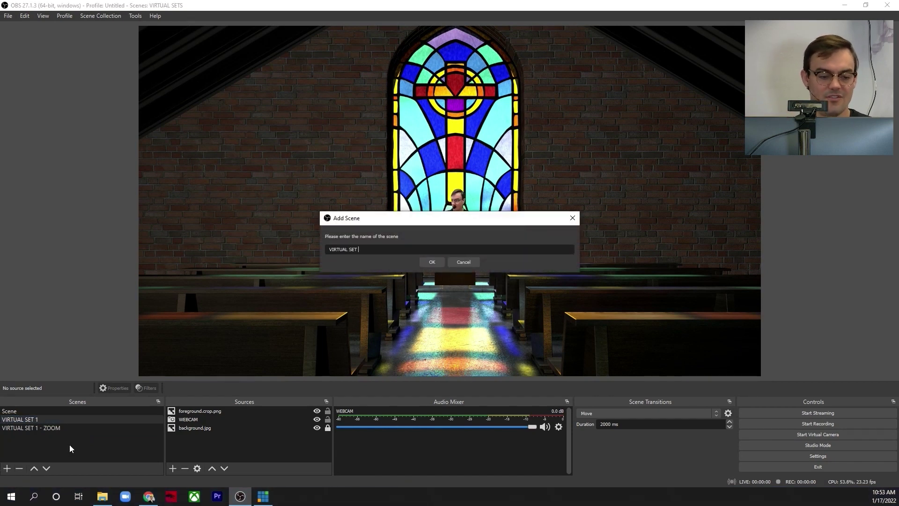
{"action": "type", "text": "2"}
{"action": "key", "text": "Return"}
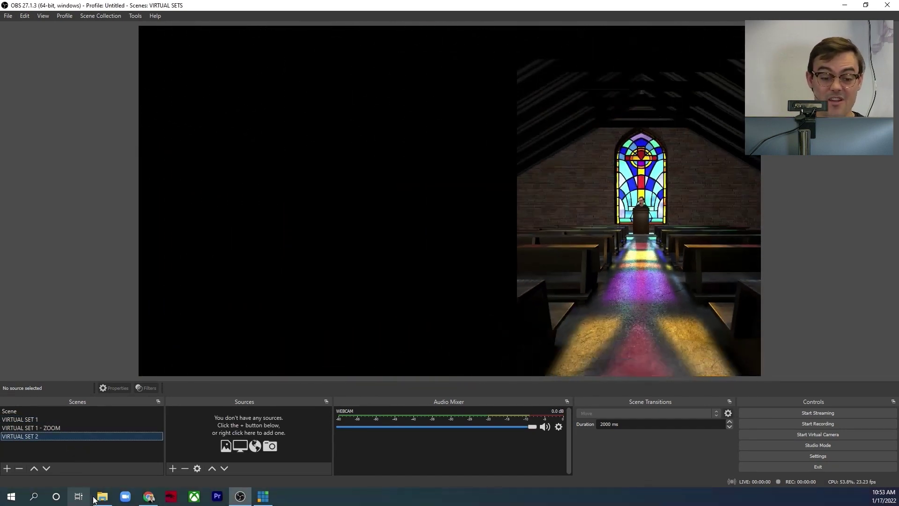
{"action": "left_click", "coordinate": [101, 496]}
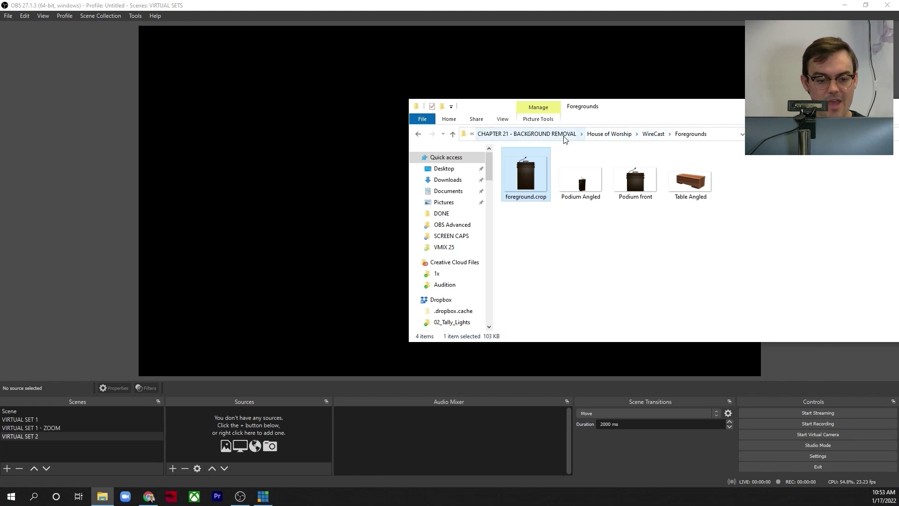
- Drag 'Lobby background unbranded' into VIRTUAL SET 2 and fit it to the canvas
{"action": "left_click", "coordinate": [470, 179]}
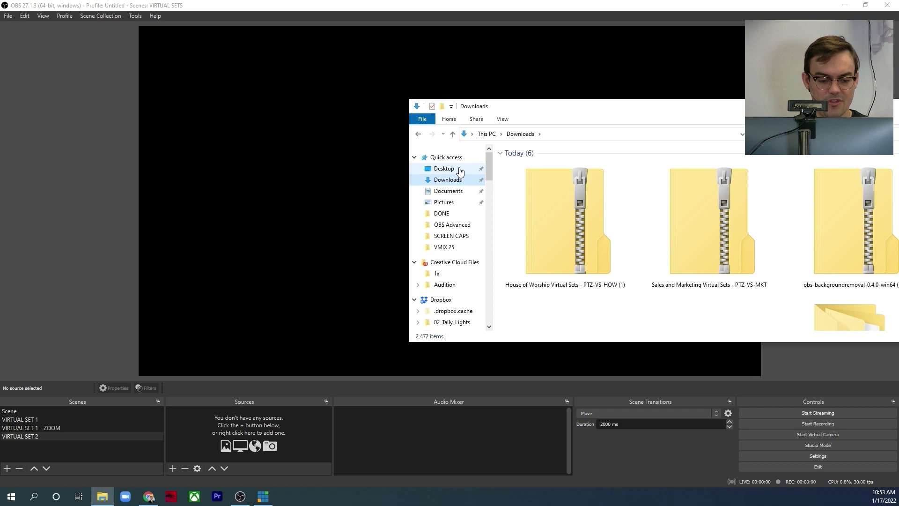
{"action": "left_click_drag", "start_coordinate": [285, 91], "coordinate": [206, 426]}
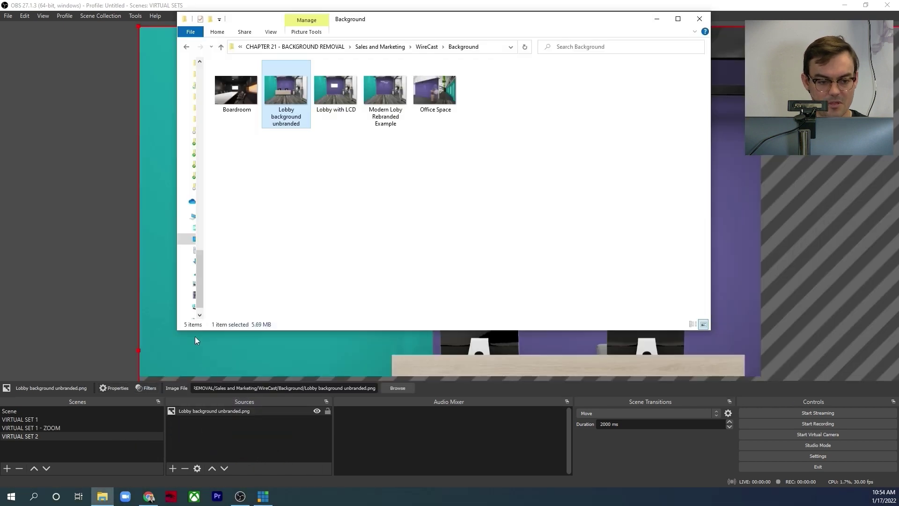
{"action": "left_click", "coordinate": [195, 337]}
{"action": "left_click_drag", "start_coordinate": [142, 27], "coordinate": [161, 43]}
{"action": "left_click_drag", "start_coordinate": [285, 150], "coordinate": [268, 137]}
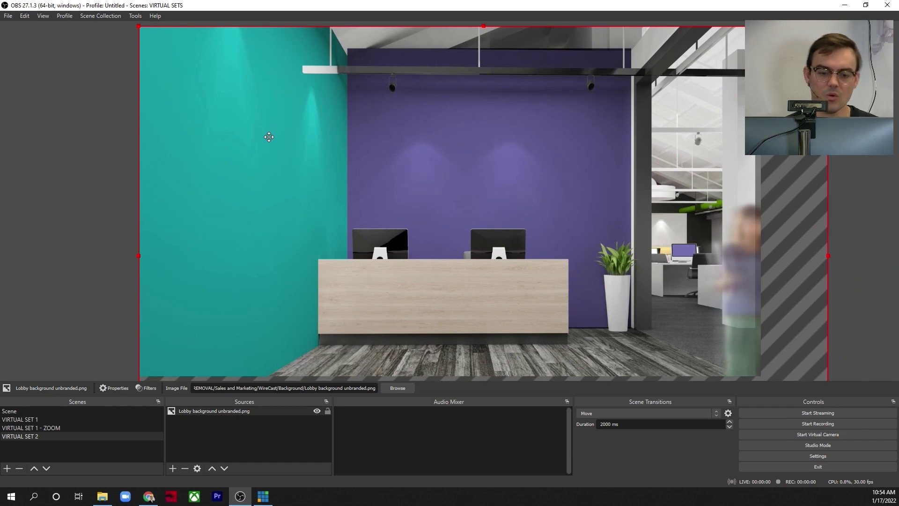
- Add table.png from the WireCast Foreground folder above the lobby background
{"action": "left_click", "coordinate": [102, 496]}
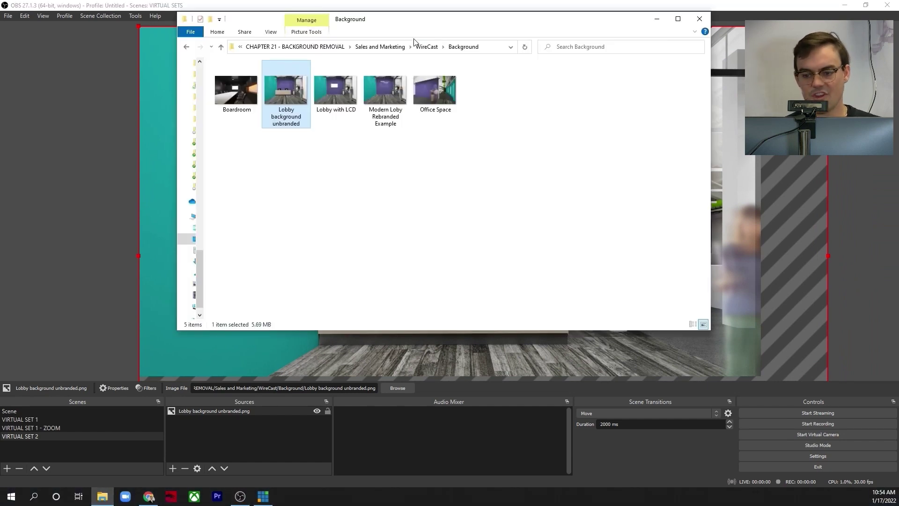
{"action": "left_click", "coordinate": [427, 46]}
{"action": "double_click", "coordinate": [263, 88]}
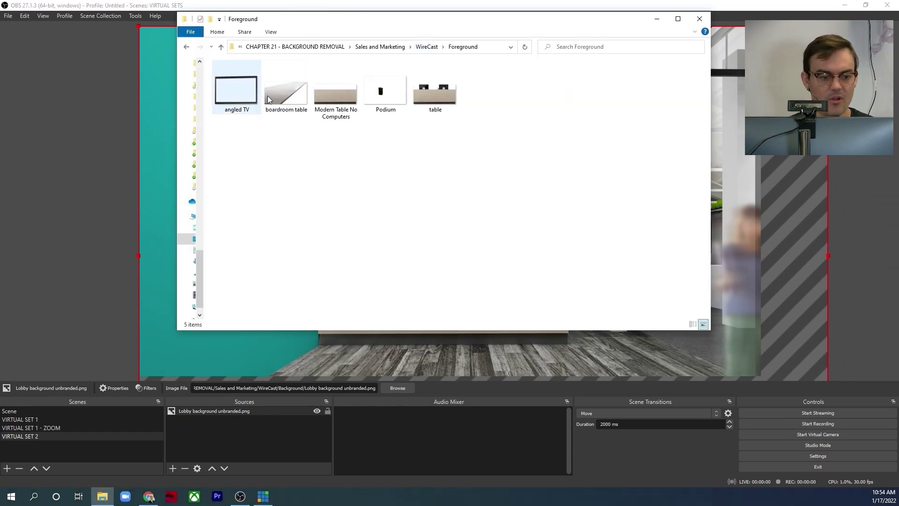
{"action": "left_click", "coordinate": [336, 92]}
{"action": "left_click_drag", "start_coordinate": [436, 89], "coordinate": [214, 448]}
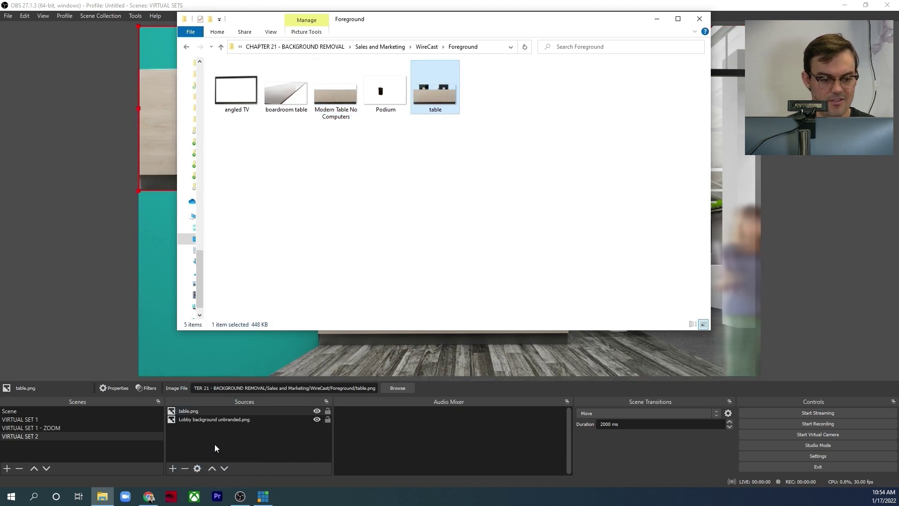
{"action": "left_click", "coordinate": [134, 155]}
{"action": "left_click_drag", "start_coordinate": [190, 101], "coordinate": [242, 233]}
- Undo the stray background move, lock the lobby background, and shrink table.png over the desk
{"action": "key", "text": "ctrl+z"}
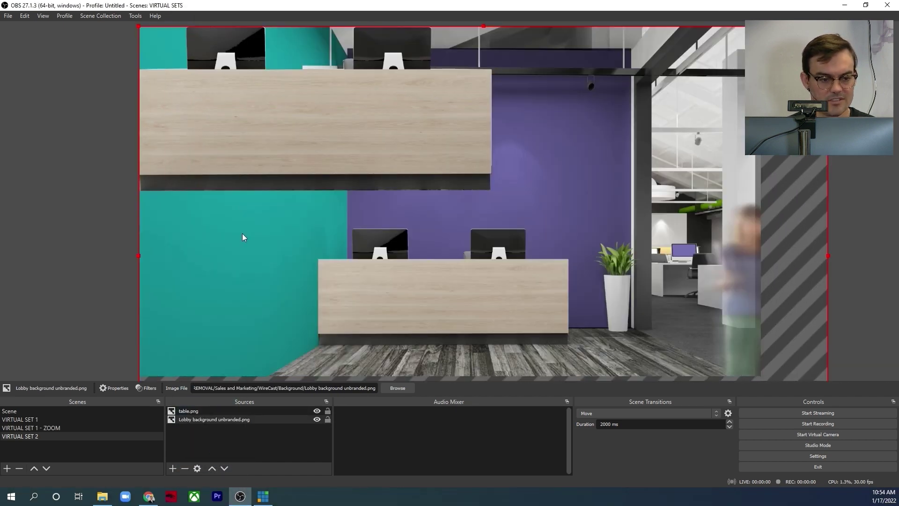
{"action": "left_click", "coordinate": [328, 419]}
{"action": "left_click", "coordinate": [188, 410]}
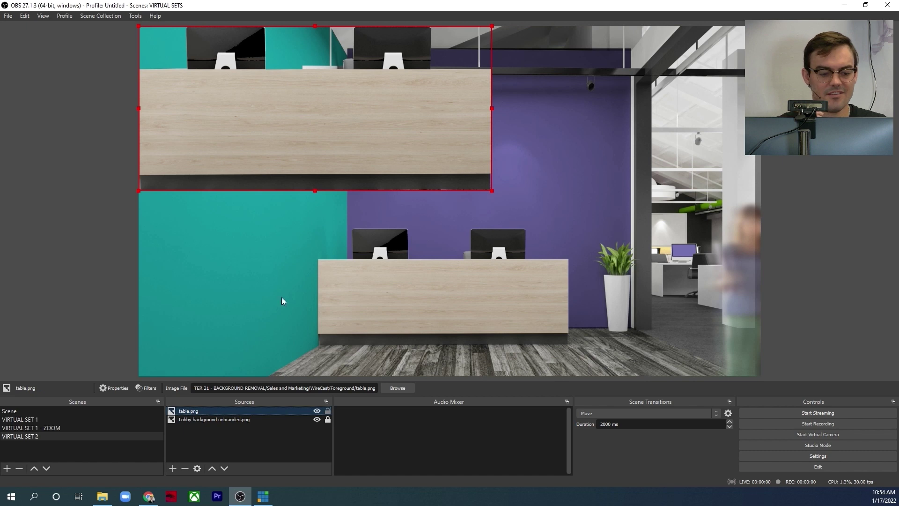
{"action": "left_click_drag", "start_coordinate": [278, 139], "coordinate": [404, 296]}
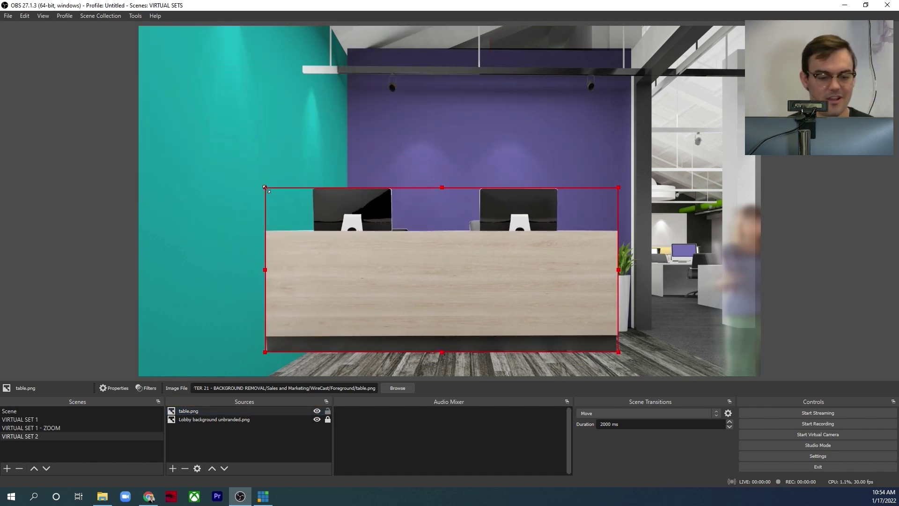
{"action": "left_click_drag", "start_coordinate": [265, 188], "coordinate": [387, 245]}
{"action": "left_click_drag", "start_coordinate": [428, 280], "coordinate": [359, 272]}
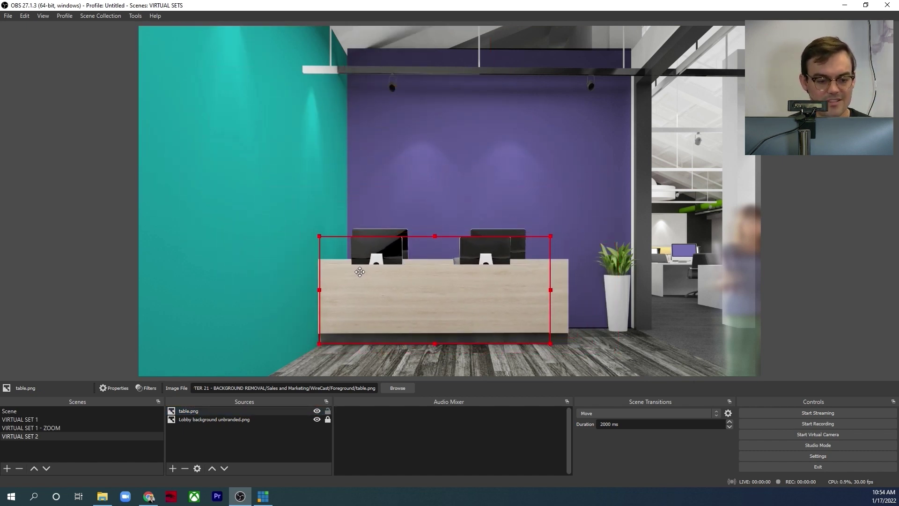
{"action": "left_click_drag", "start_coordinate": [547, 234], "coordinate": [569, 229]}
{"action": "left_click", "coordinate": [287, 247]}
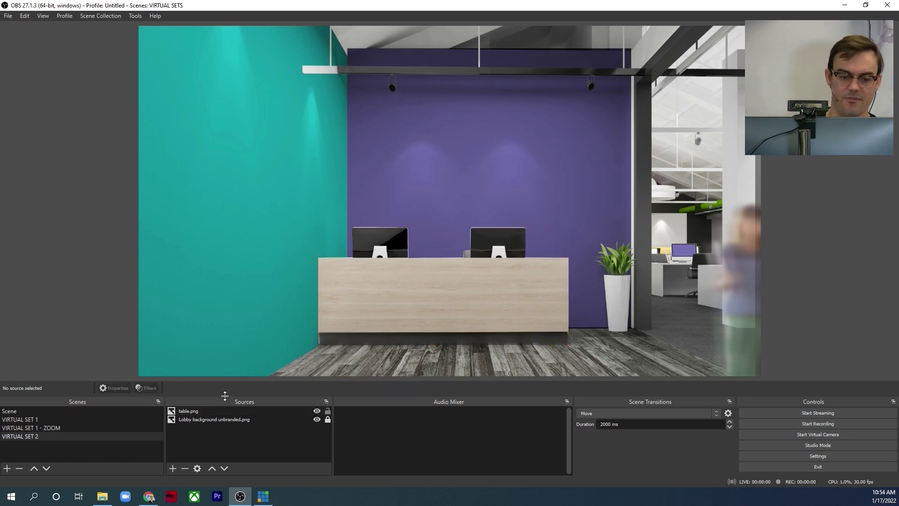
{"action": "left_click", "coordinate": [173, 468]}
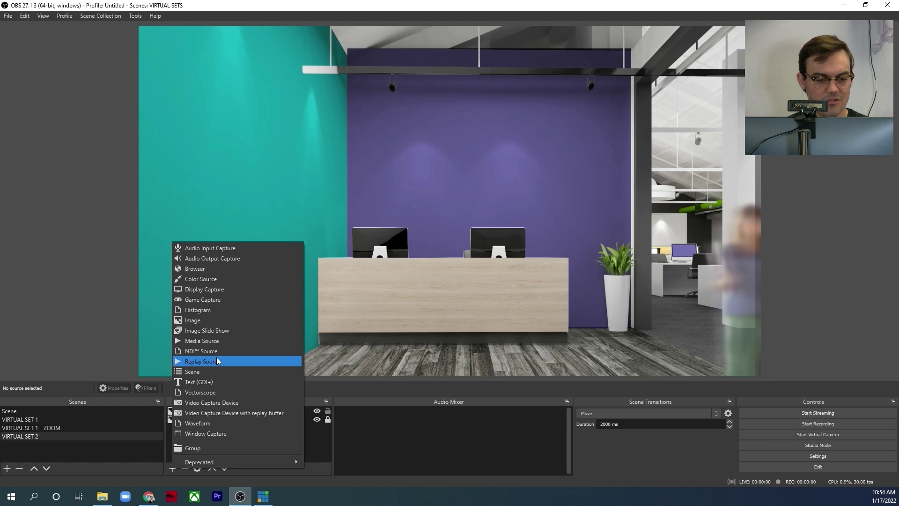
- Add the existing WEBCAM video capture source, shrink it behind the desk, and layer it beneath table.png
{"action": "left_click", "coordinate": [220, 403]}
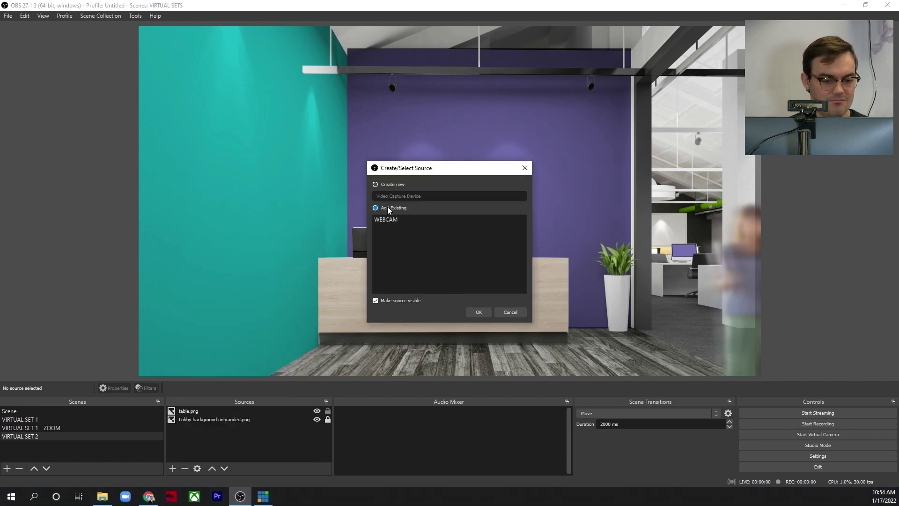
{"action": "left_click", "coordinate": [477, 312]}
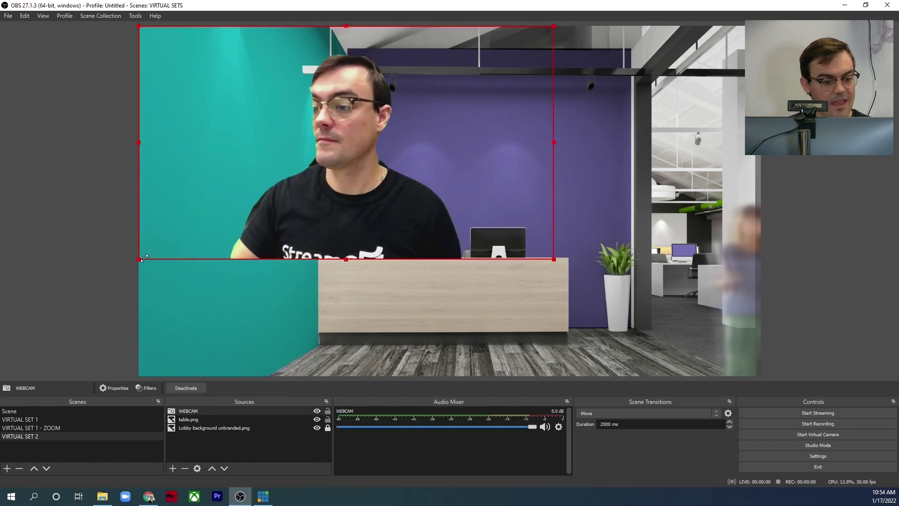
{"action": "left_click_drag", "start_coordinate": [137, 261], "coordinate": [328, 151]}
{"action": "left_click_drag", "start_coordinate": [431, 120], "coordinate": [436, 249]}
{"action": "left_click_drag", "start_coordinate": [332, 281], "coordinate": [444, 219]}
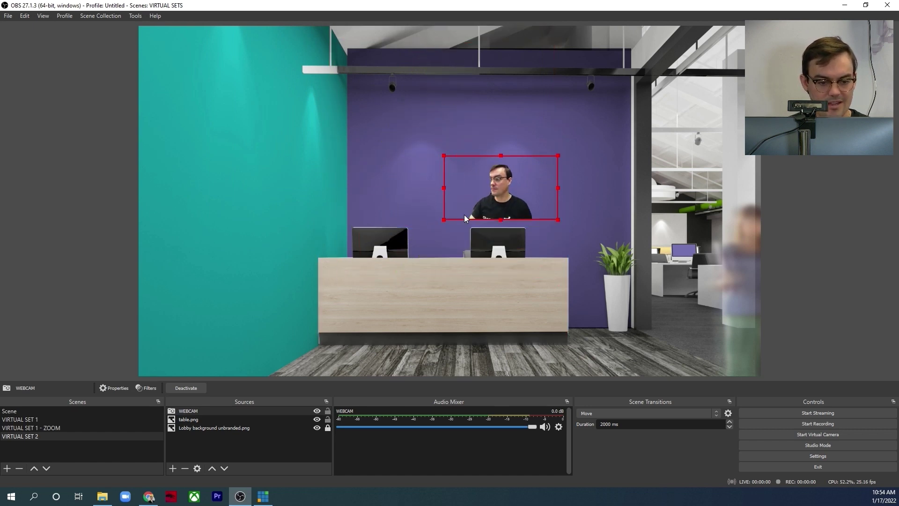
{"action": "left_click_drag", "start_coordinate": [506, 192], "coordinate": [456, 232]}
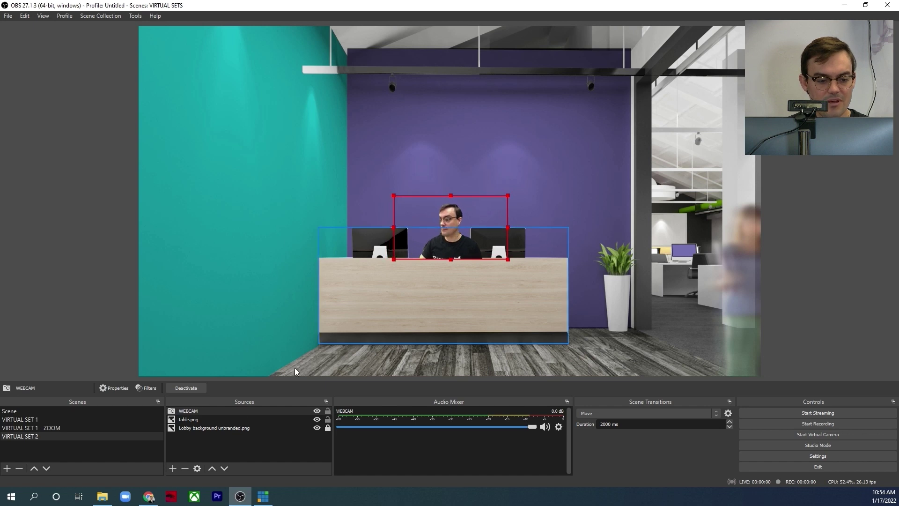
{"action": "left_click", "coordinate": [225, 468]}
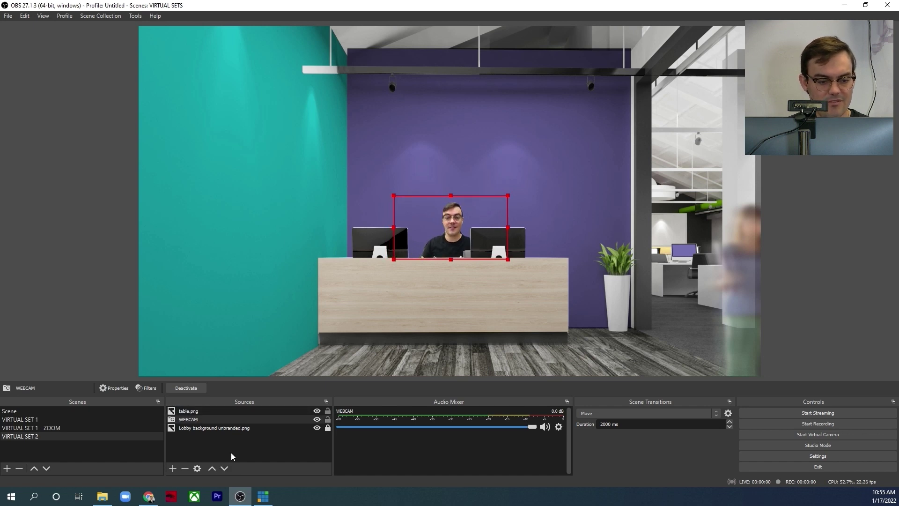
- Duplicate VIRTUAL SET 2 and append '- ZOOM' to the copy's name
{"action": "right_click", "coordinate": [59, 437]}
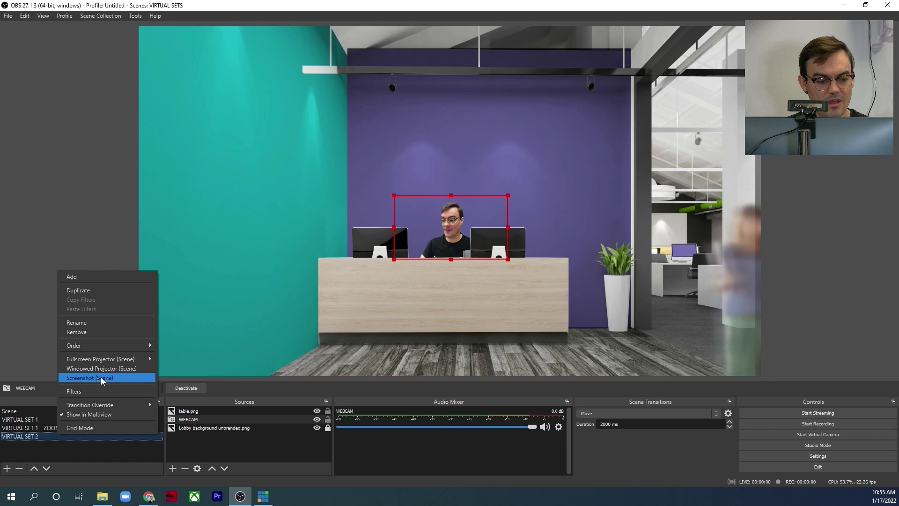
{"action": "left_click", "coordinate": [105, 290]}
{"action": "left_click", "coordinate": [432, 262]}
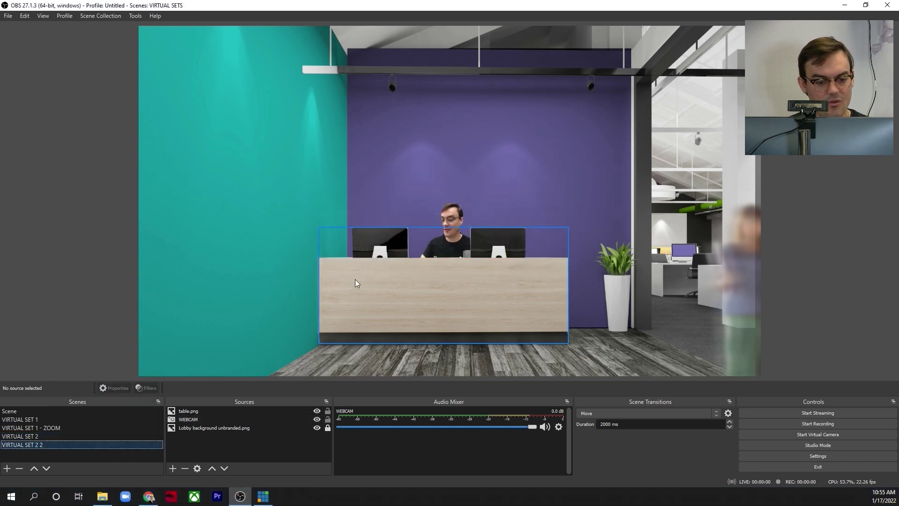
{"action": "right_click", "coordinate": [61, 448]}
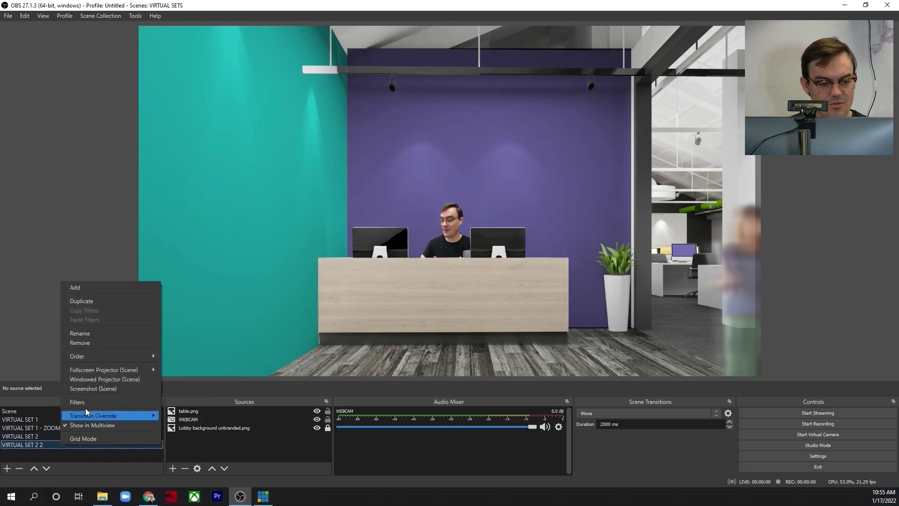
{"action": "left_click", "coordinate": [92, 334]}
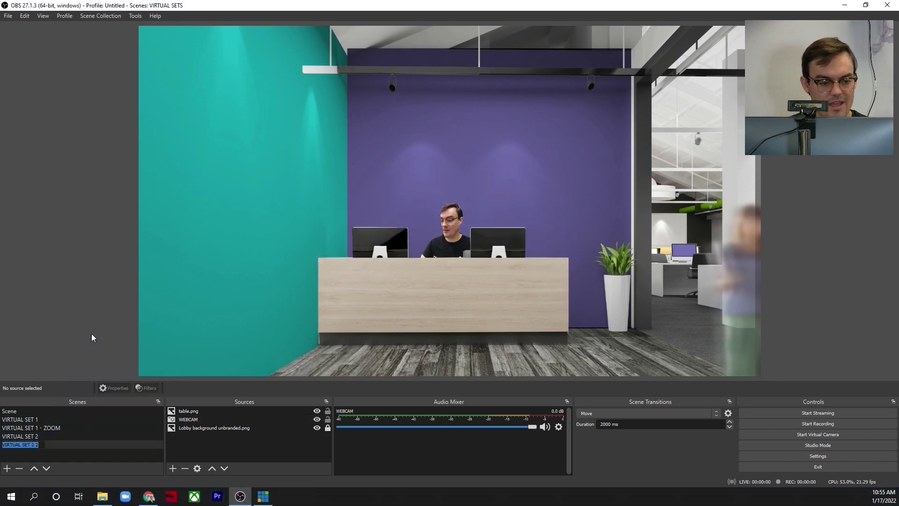
{"action": "right_click", "coordinate": [41, 444]}
{"action": "left_click", "coordinate": [74, 336]}
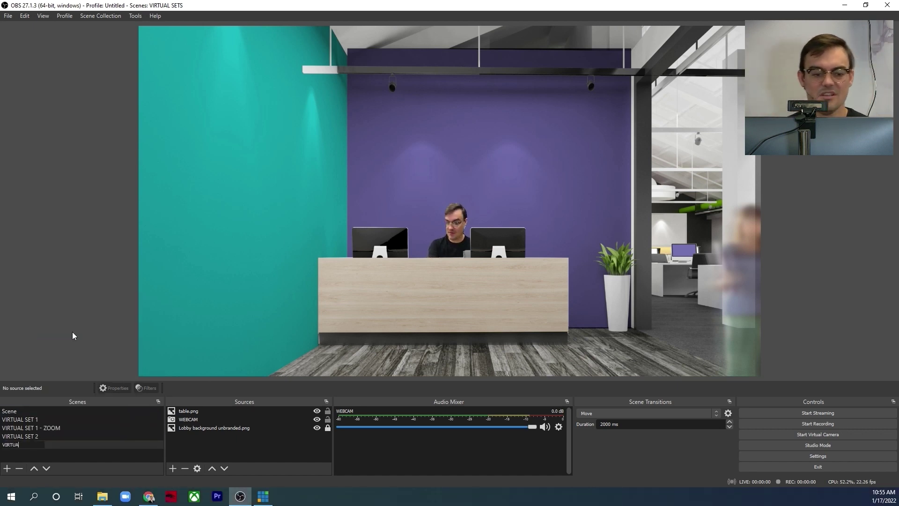
{"action": "type", "text": "- ZOOM"}
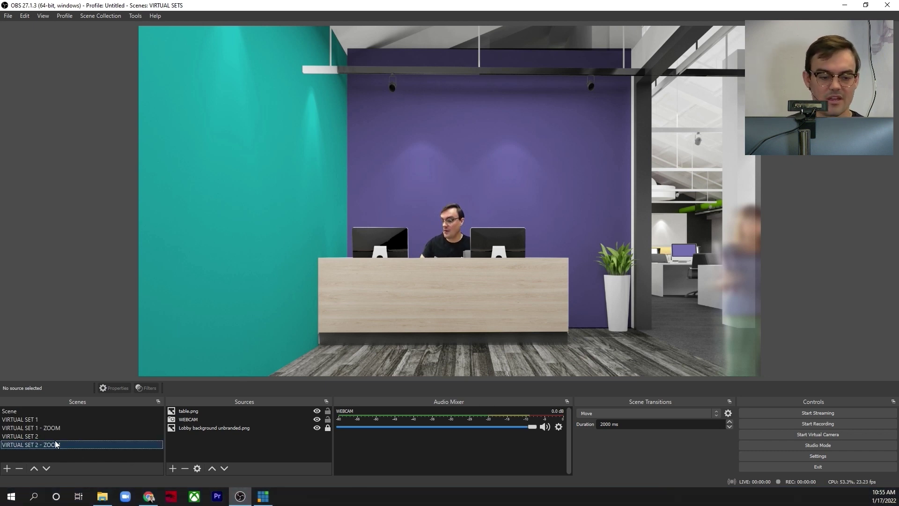
{"action": "left_click", "coordinate": [431, 268]}
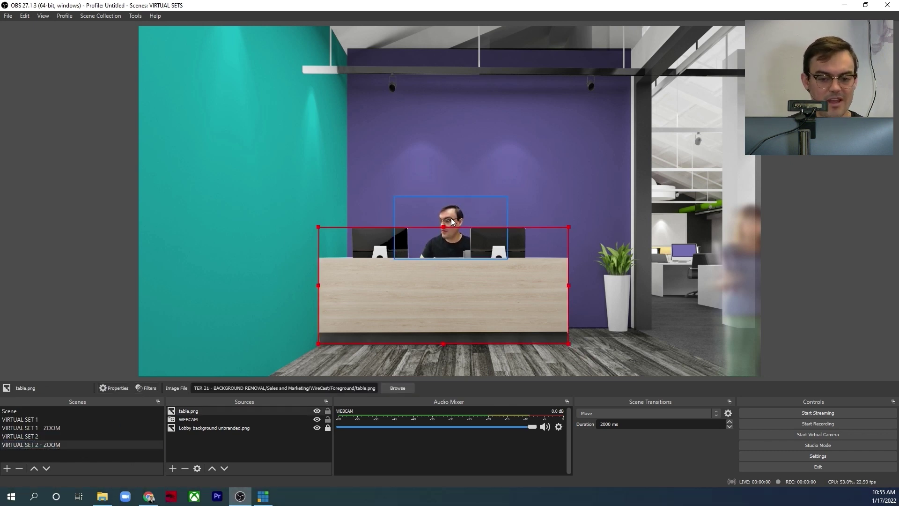
- Enlarge the lobby background and table.png so the zoom scene frames the desk close up
{"action": "left_click", "coordinate": [182, 370]}
{"action": "left_click", "coordinate": [194, 426]}
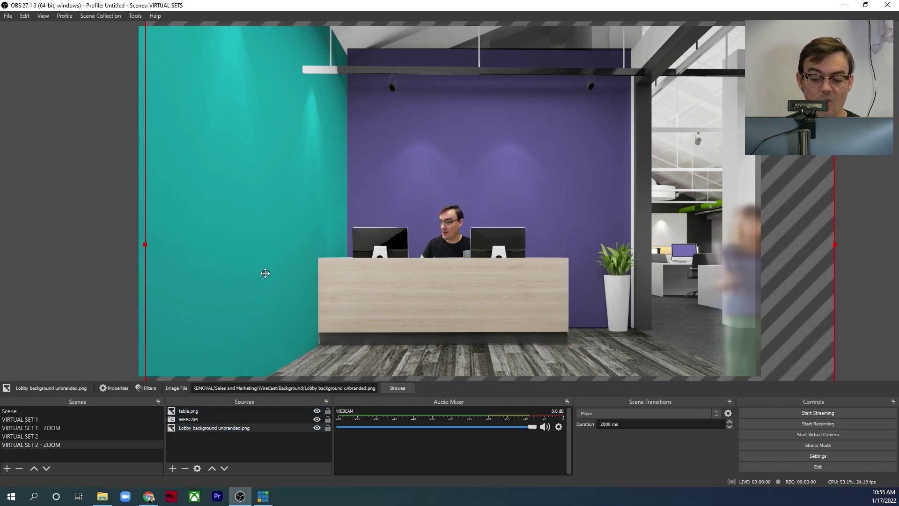
{"action": "left_click_drag", "start_coordinate": [263, 273], "coordinate": [382, 294]}
{"action": "left_click", "coordinate": [382, 293]}
{"action": "left_click_drag", "start_coordinate": [311, 345], "coordinate": [169, 412]}
{"action": "left_click_drag", "start_coordinate": [228, 353], "coordinate": [235, 311]}
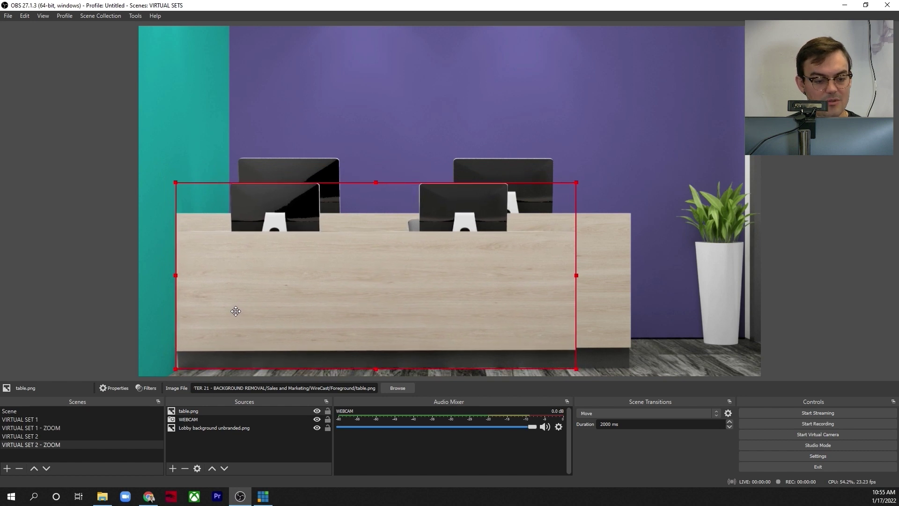
{"action": "left_click_drag", "start_coordinate": [578, 182], "coordinate": [637, 152]}
- Enlarge the WEBCAM behind the zoomed desk, comparing it against the wide lobby scene
{"action": "left_click", "coordinate": [202, 420]}
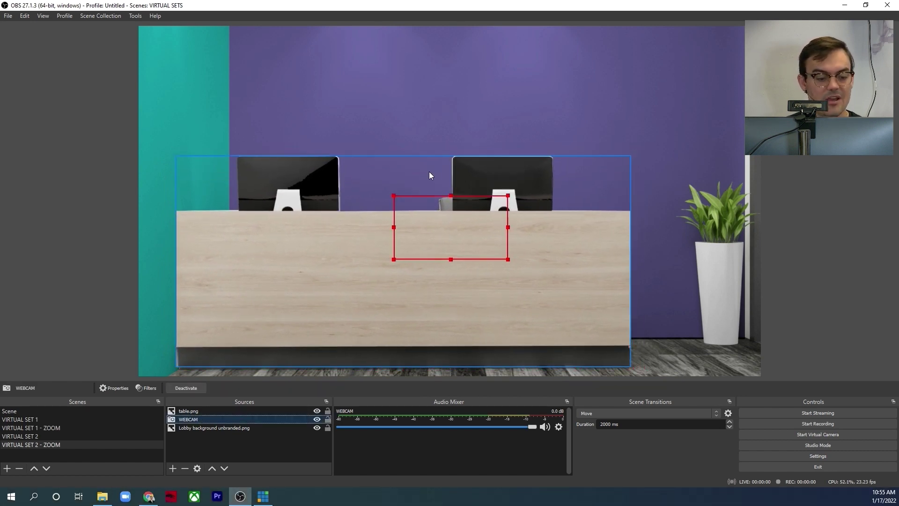
{"action": "left_click_drag", "start_coordinate": [394, 196], "coordinate": [125, 44]}
{"action": "left_click_drag", "start_coordinate": [285, 106], "coordinate": [380, 85]}
{"action": "key", "text": "Up"}
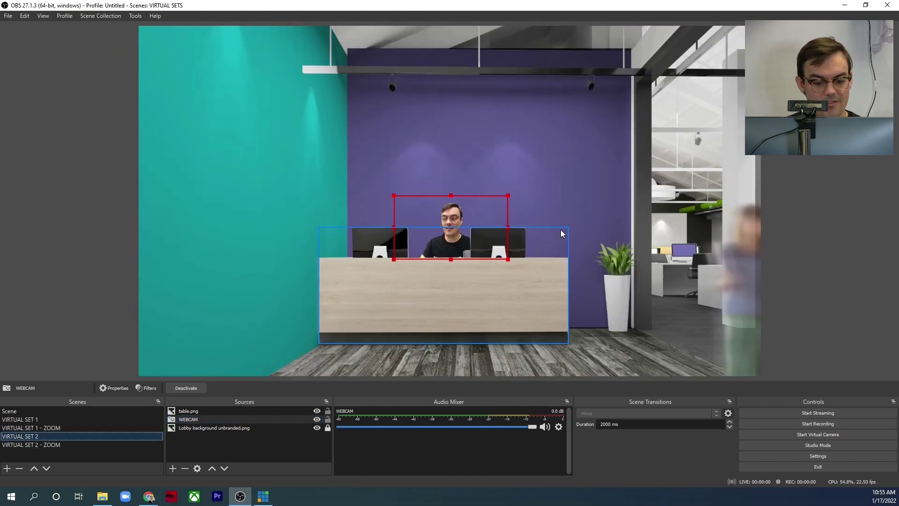
{"action": "left_click_drag", "start_coordinate": [504, 197], "coordinate": [467, 212]}
{"action": "left_click", "coordinate": [33, 445]}
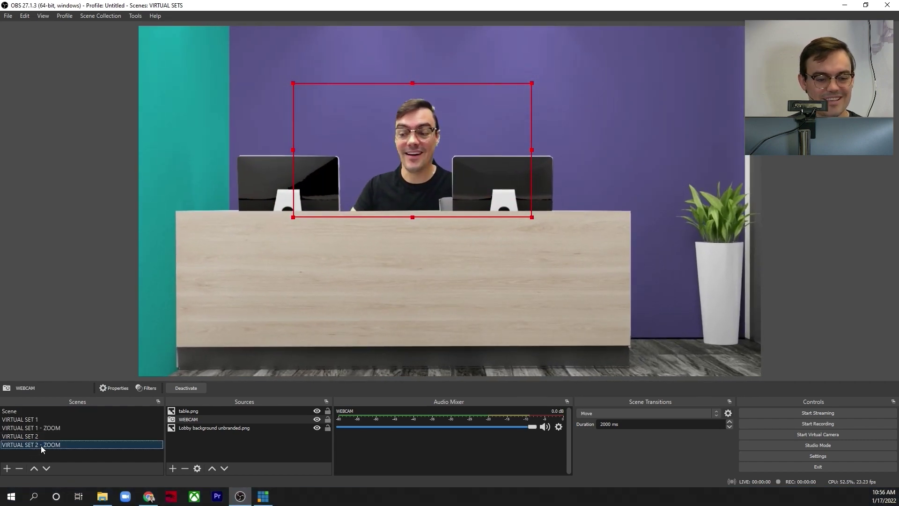
- Trim the zoom scene's webcam slightly smaller and lower, compare both lobby views, then show VIRTUAL SET 1
{"action": "left_click", "coordinate": [52, 435]}
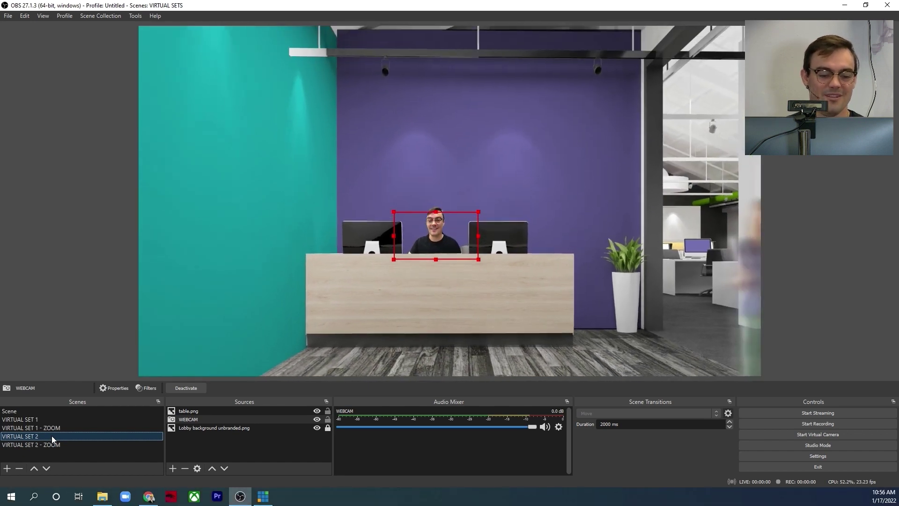
{"action": "left_click", "coordinate": [52, 445]}
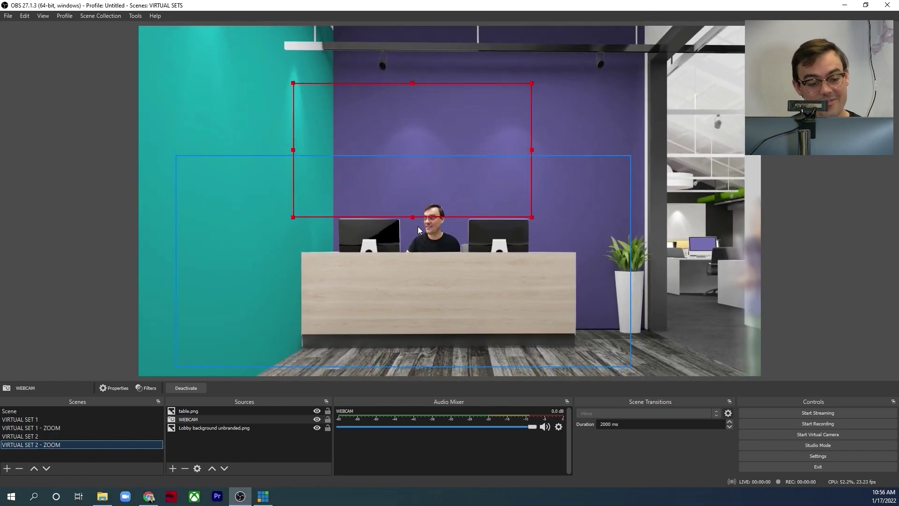
{"action": "left_click_drag", "start_coordinate": [531, 217], "coordinate": [491, 194]}
{"action": "left_click_drag", "start_coordinate": [423, 181], "coordinate": [433, 200]}
{"action": "left_click", "coordinate": [66, 438]}
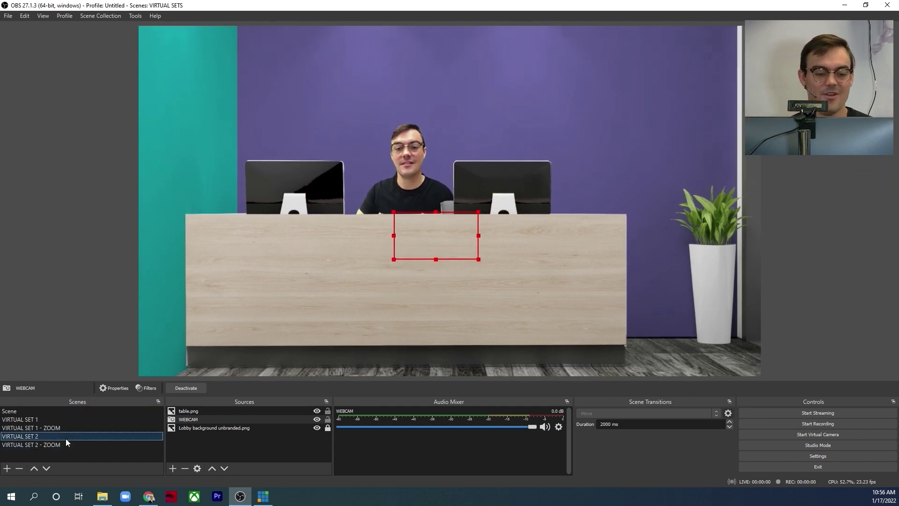
{"action": "left_click", "coordinate": [66, 419]}
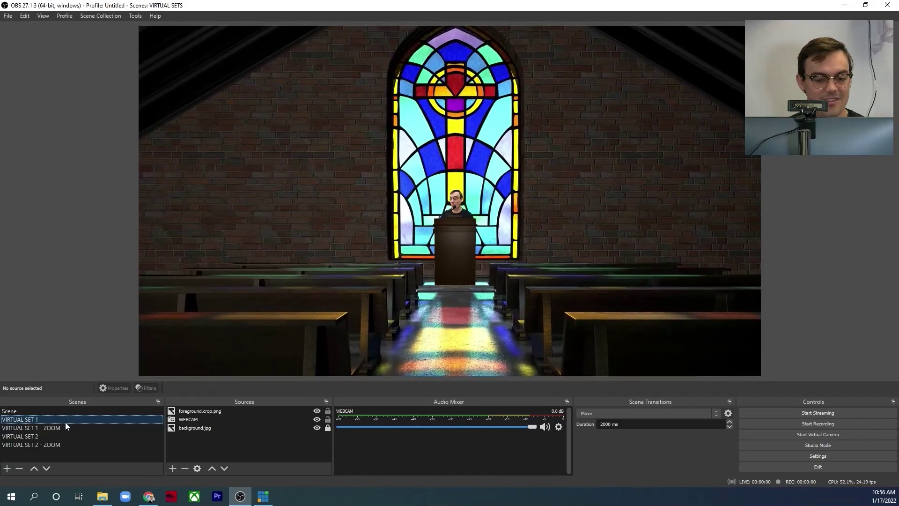